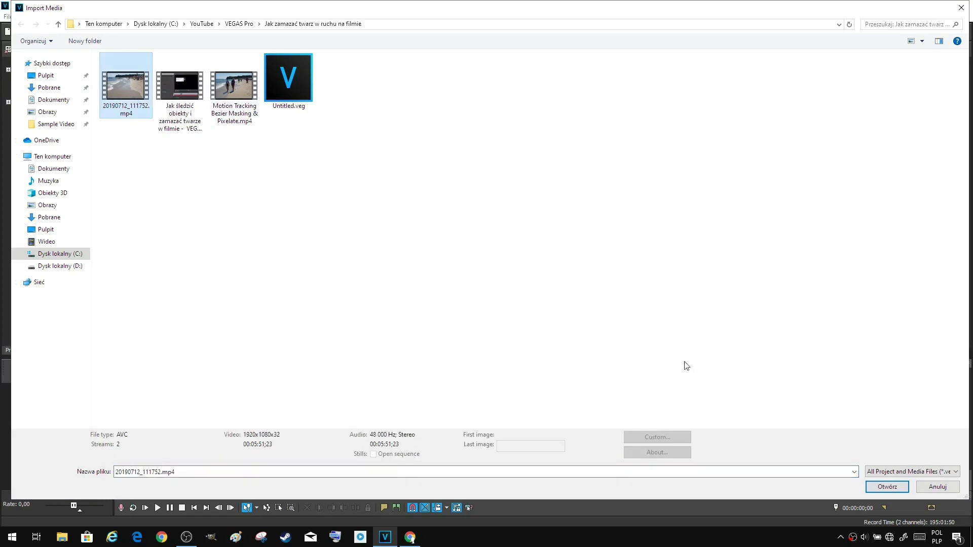
# Step: Import 20190712_111752.mp4, place it at the start of the timeline and match the project video settings to it
pyautogui.click(886, 487)
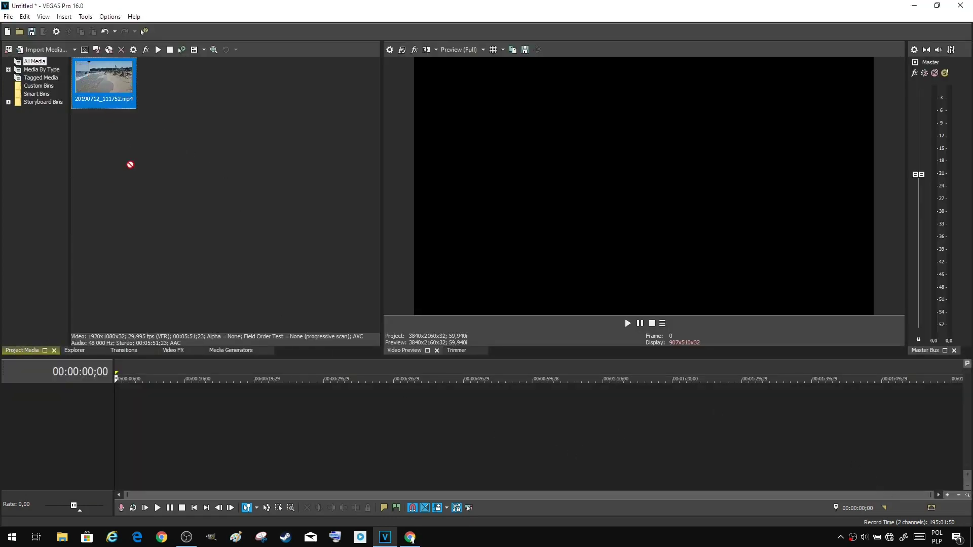
pyautogui.moveTo(130, 165); pyautogui.dragTo(184, 401)
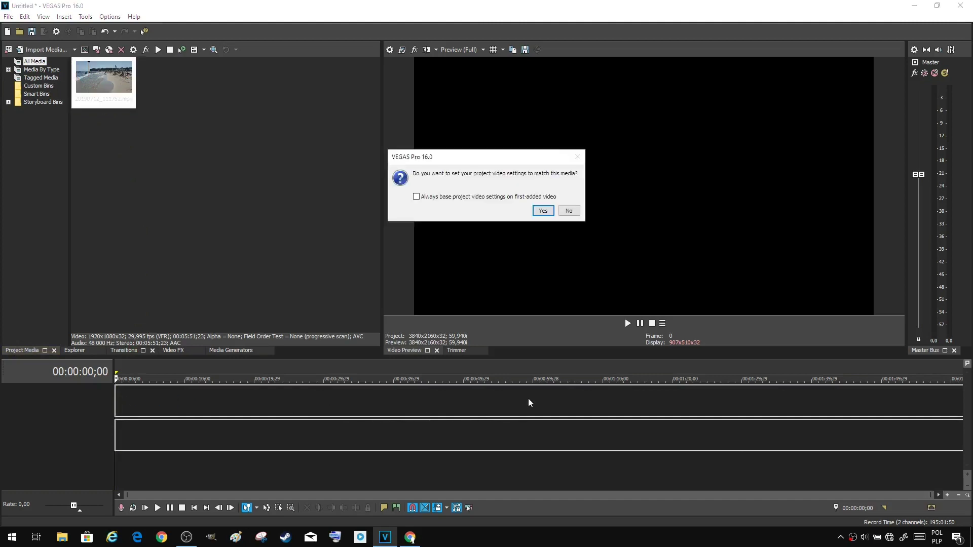
pyautogui.click(544, 212)
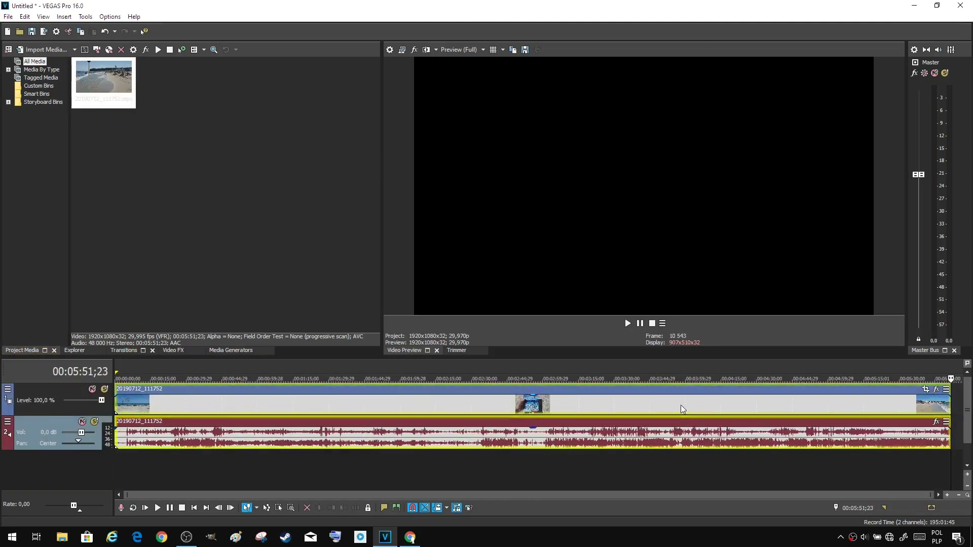
# Step: Trim the clip to the two women walking past, cutting its start at 00:04:13;28 and the remainder's end at 00:00:03;12
pyautogui.click(681, 406)
pyautogui.moveTo(682, 405); pyautogui.dragTo(714, 410)
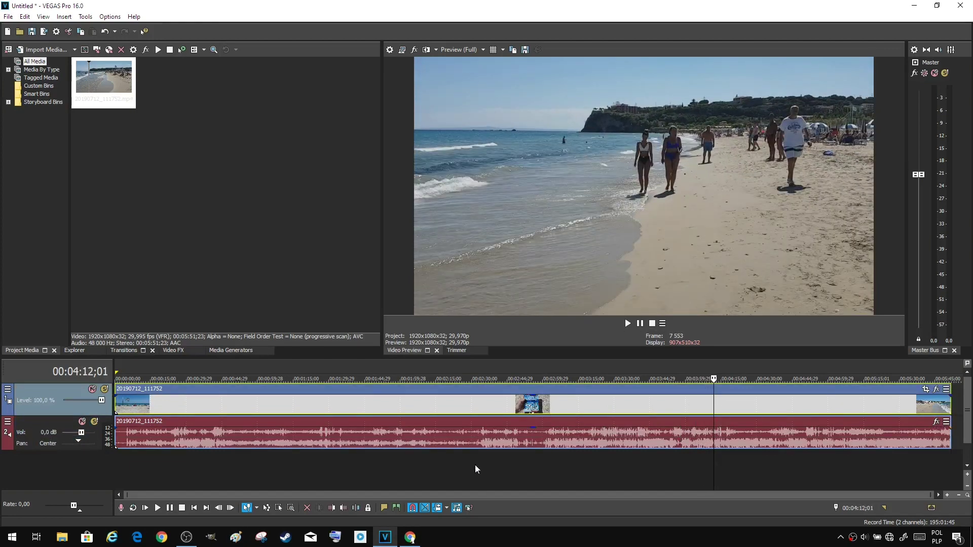
pyautogui.click(718, 405)
pyautogui.moveTo(718, 405); pyautogui.dragTo(719, 405)
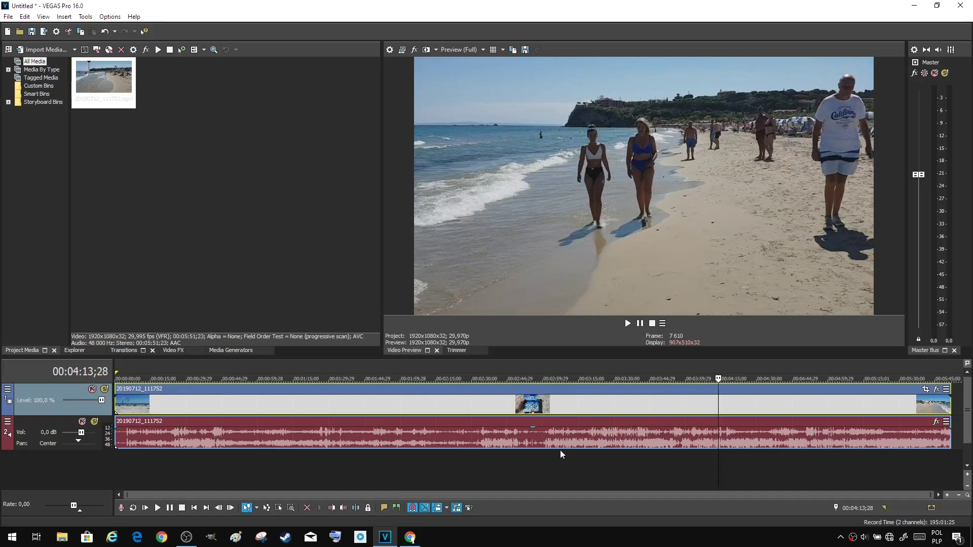
pyautogui.click(333, 509)
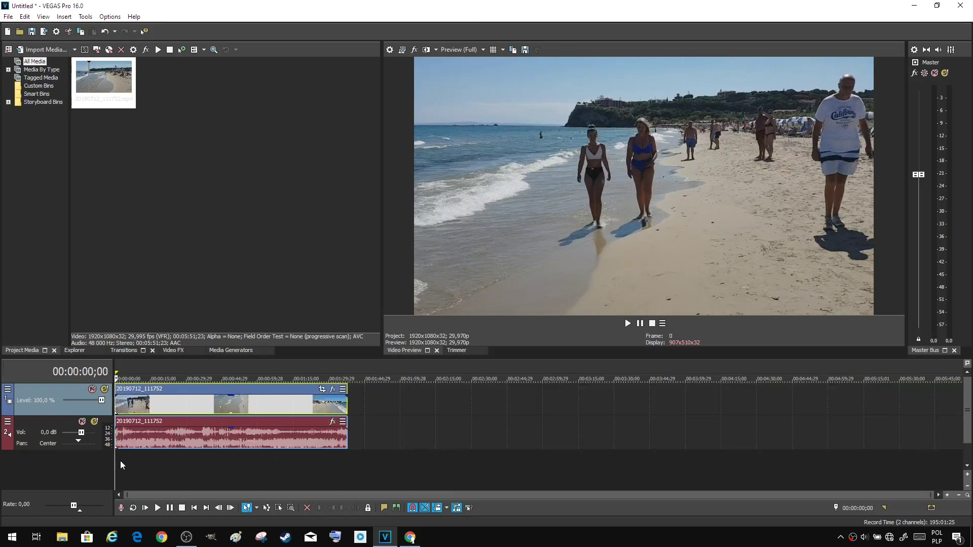
pyautogui.moveTo(120, 460)
pyautogui.mouseDown()
pyautogui.moveTo(128, 458)
pyautogui.moveTo(123, 472)
pyautogui.mouseUp()
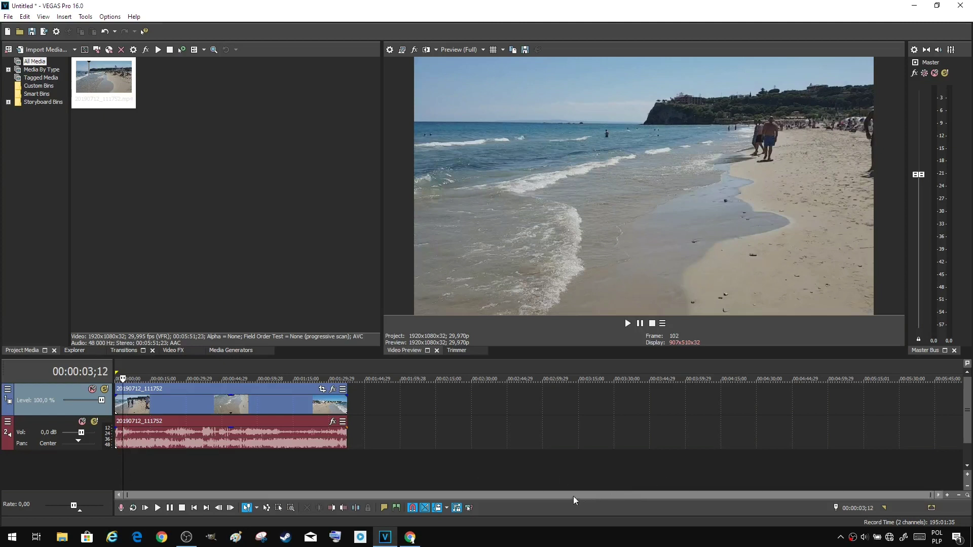
pyautogui.click(342, 510)
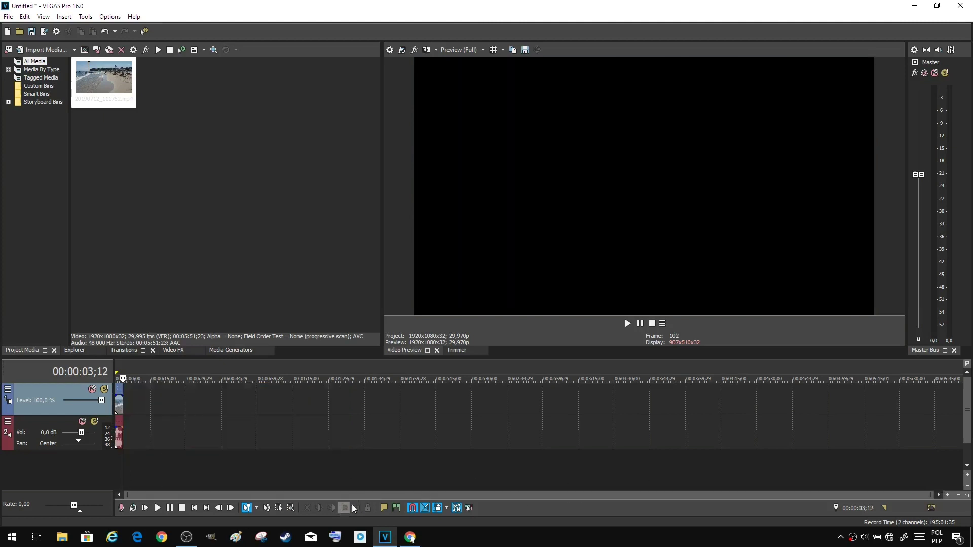
# Step: Play through the trimmed clip to review the faces in motion and return the playhead to its start
pyautogui.click(947, 495)
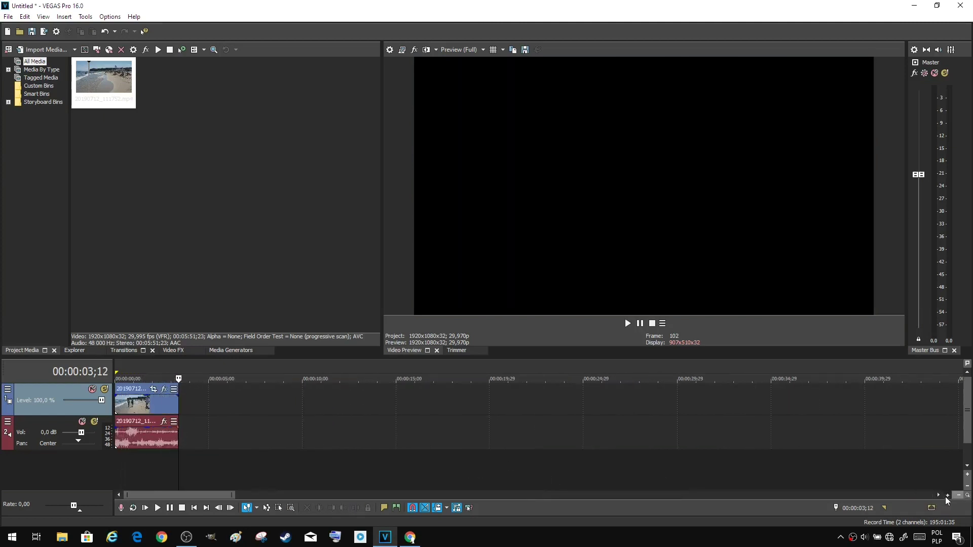
pyautogui.click(947, 496)
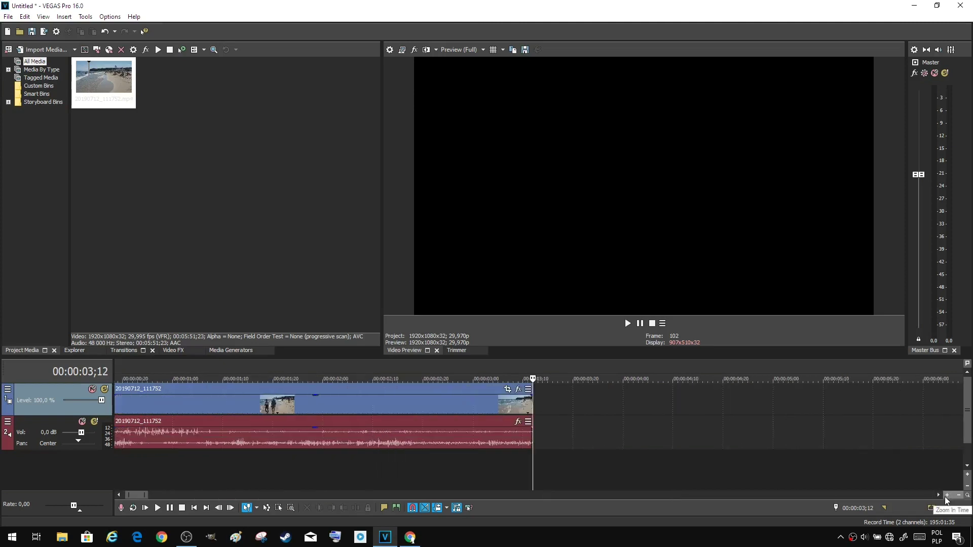
pyautogui.moveTo(141, 495); pyautogui.dragTo(128, 497)
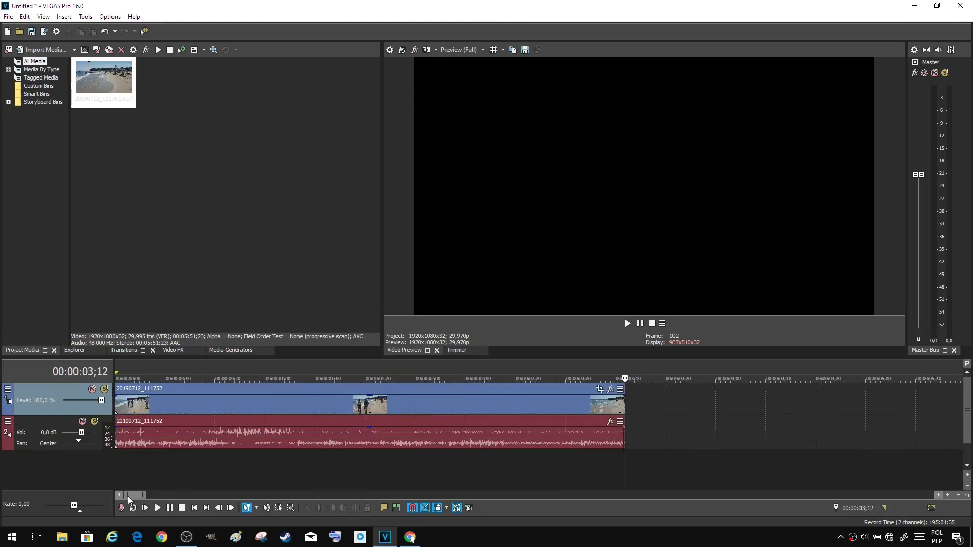
pyautogui.click(115, 403)
pyautogui.press('space')
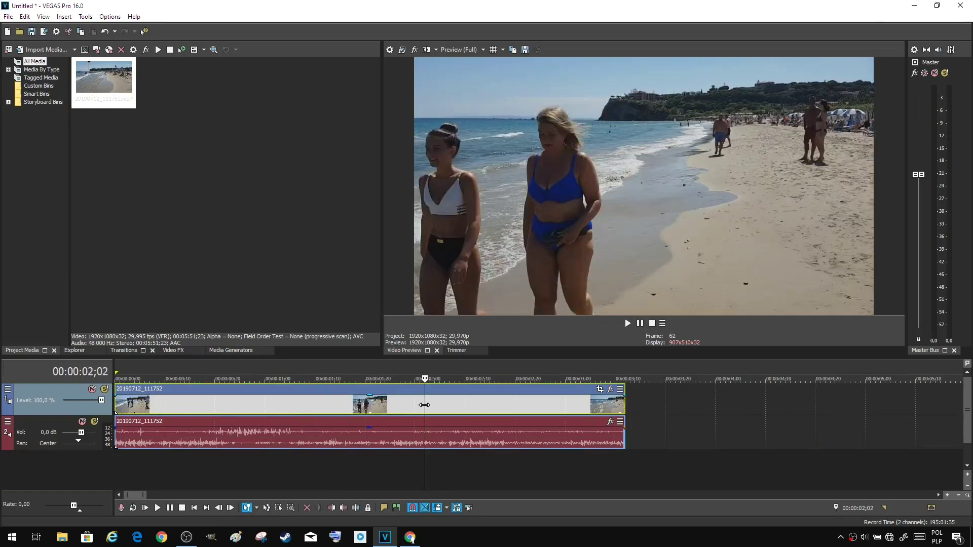
pyautogui.moveTo(425, 406); pyautogui.dragTo(99, 407)
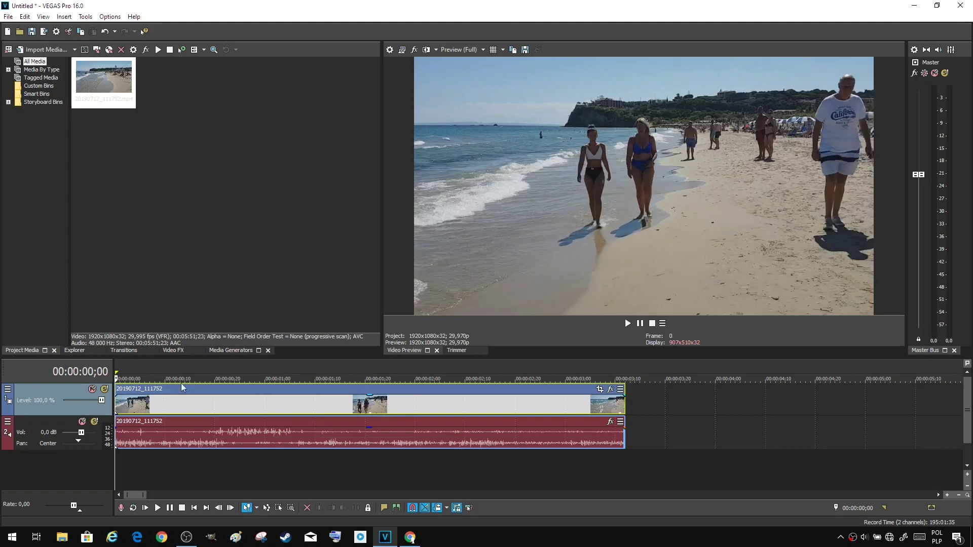
# Step: Apply the default preset of the Bézier Masking video effect to the beach clip
pyautogui.click(172, 350)
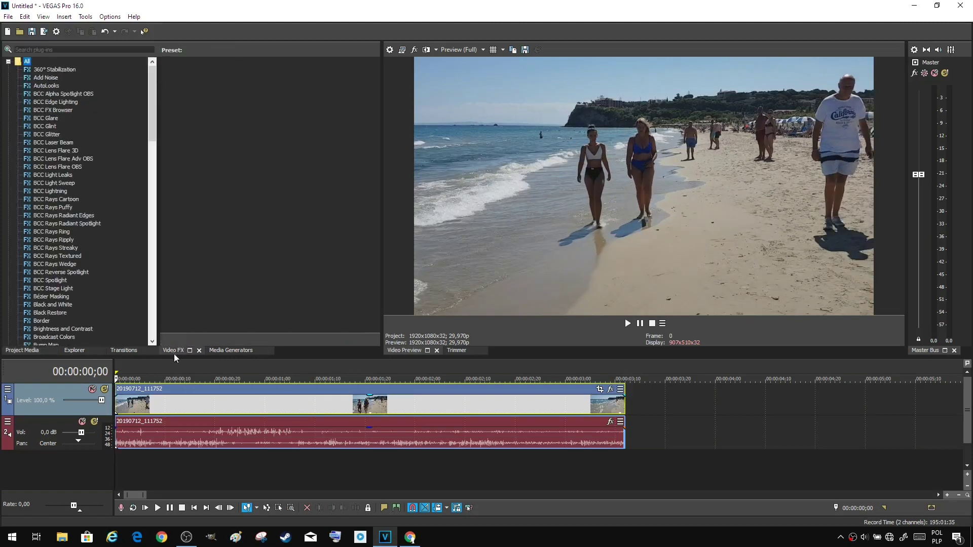
pyautogui.click(51, 297)
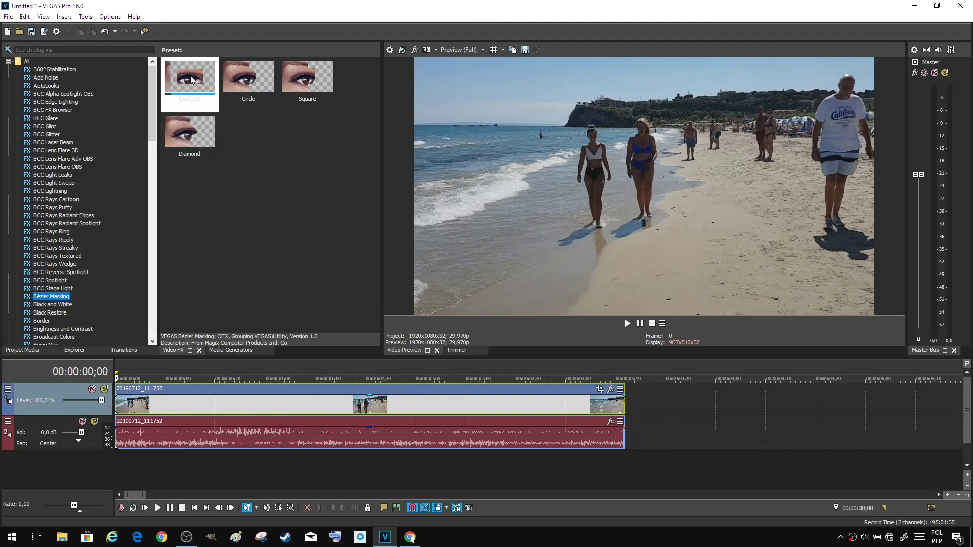
pyautogui.moveTo(191, 80); pyautogui.dragTo(219, 158)
pyautogui.moveTo(155, 395); pyautogui.dragTo(160, 404)
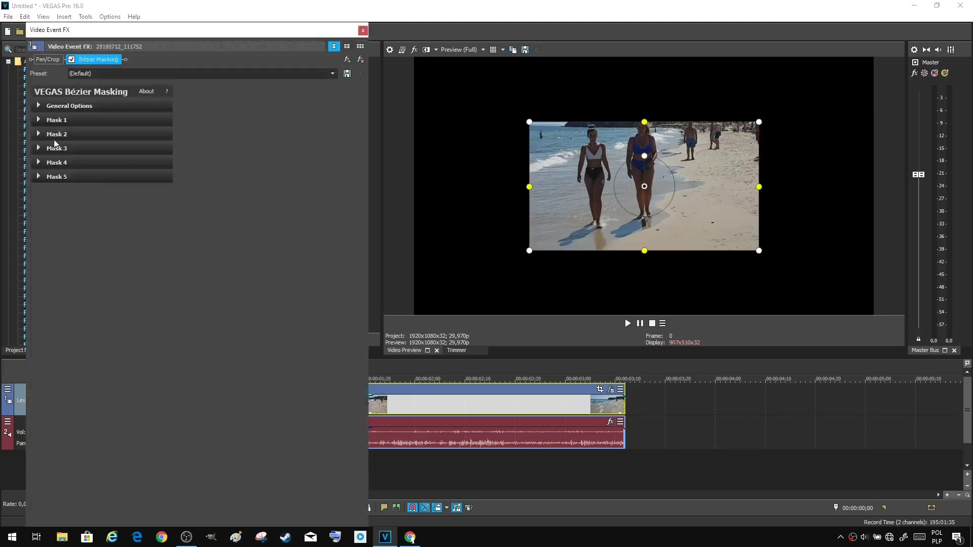
# Step: Make Mask 1 an oval about 0,075 wide and 0,131 high, centred on the dark-haired woman's face at about 0,387; 0,694
pyautogui.click(39, 121)
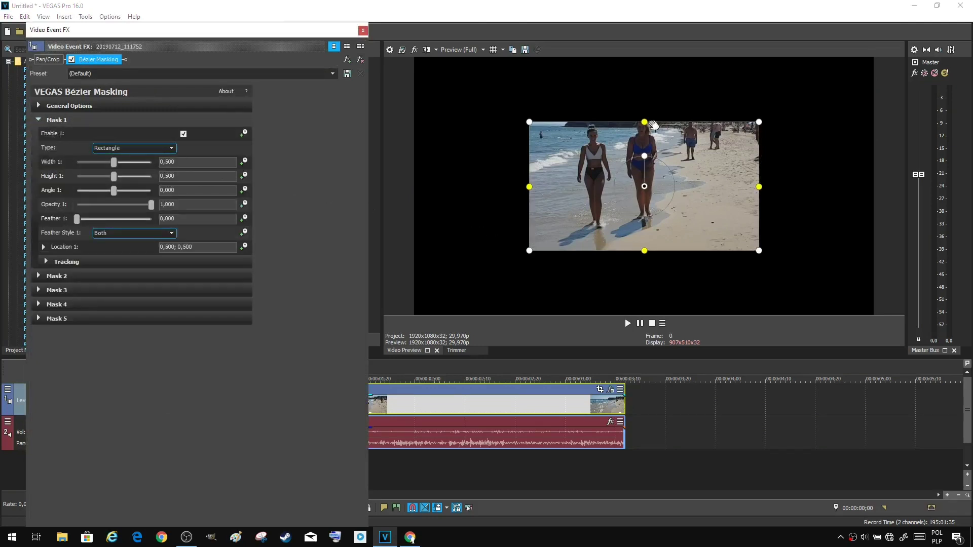
pyautogui.click(125, 152)
pyautogui.click(123, 159)
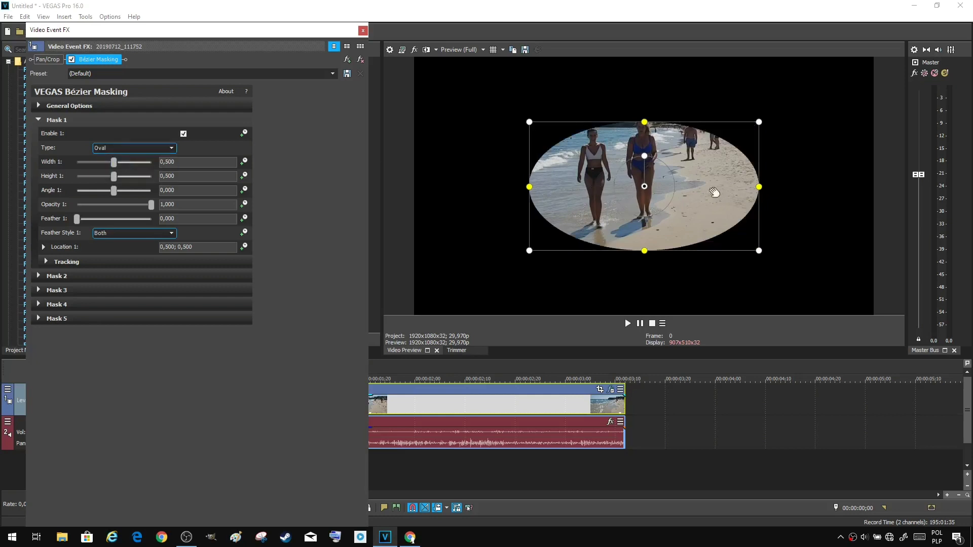
pyautogui.moveTo(759, 186); pyautogui.dragTo(710, 185)
pyautogui.moveTo(710, 254); pyautogui.dragTo(607, 148)
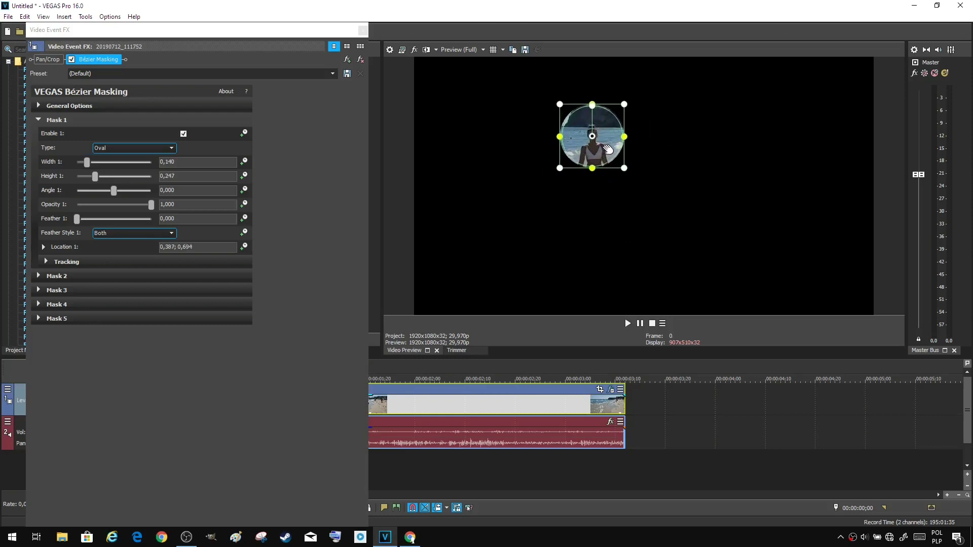
pyautogui.moveTo(623, 104); pyautogui.dragTo(609, 120)
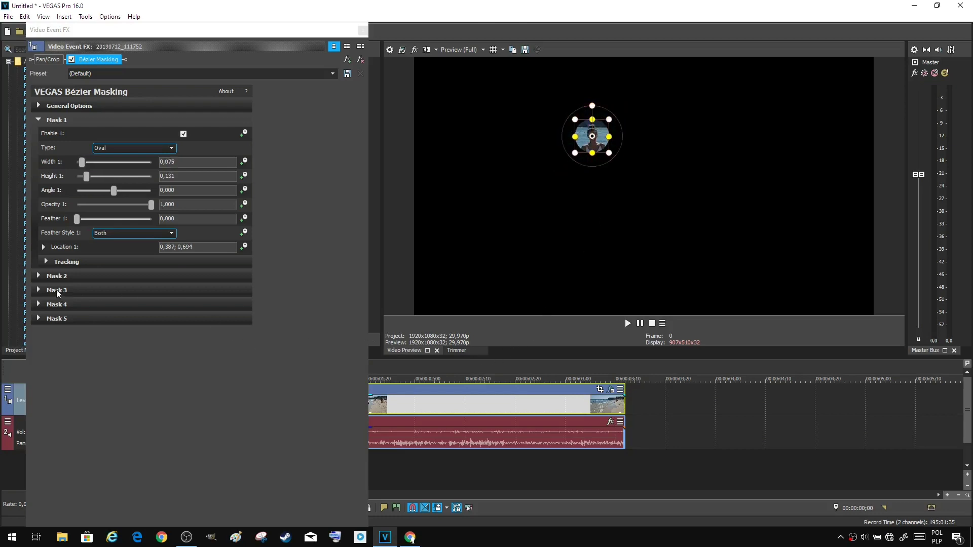
# Step: Track Mask 1 through the clip with High precision in Size, Rotation, & Location mode
pyautogui.click(46, 262)
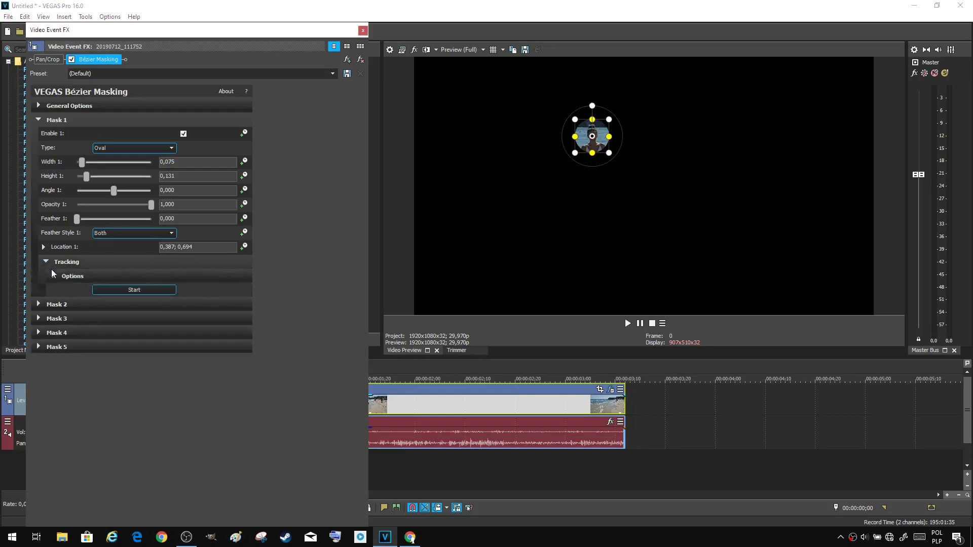
pyautogui.click(53, 275)
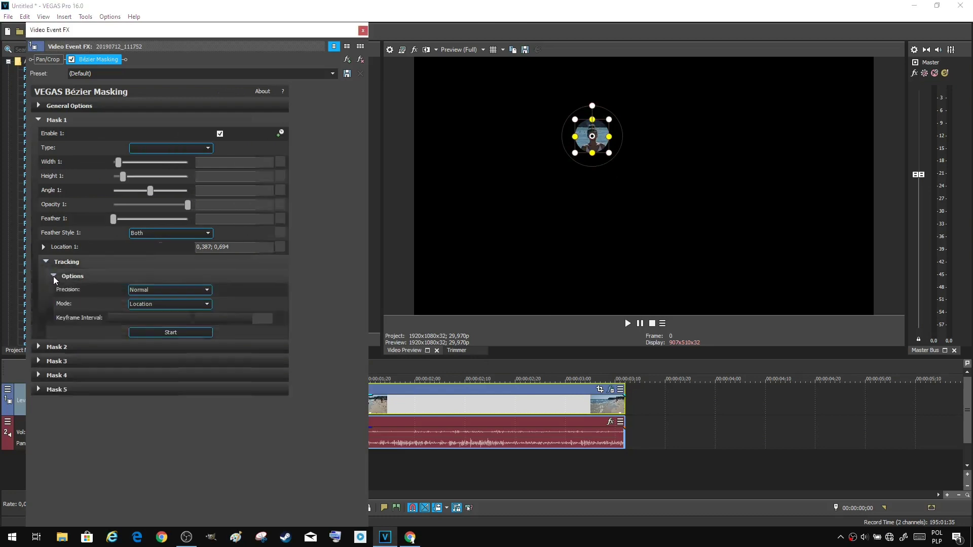
pyautogui.click(207, 290)
pyautogui.click(205, 306)
pyautogui.click(207, 304)
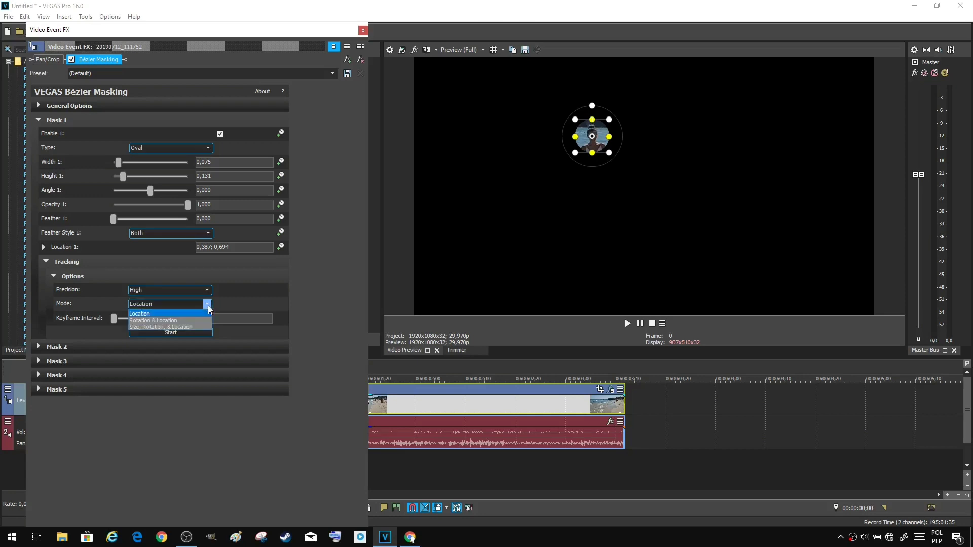
pyautogui.click(206, 328)
pyautogui.click(189, 334)
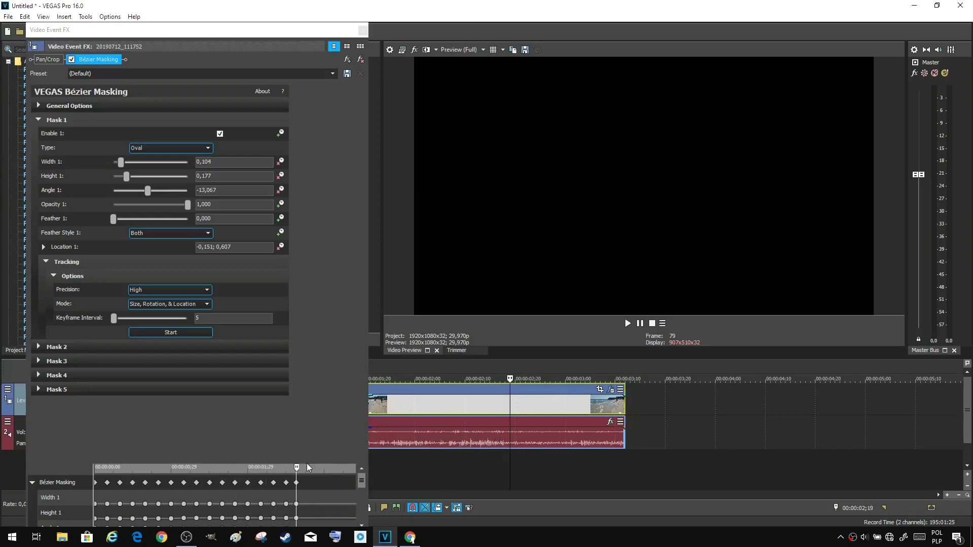
# Step: Enlarge the effect's keyframe area, collapse the Mask 1 settings and return the playhead to the clip's start
pyautogui.moveTo(306, 460); pyautogui.dragTo(326, 401)
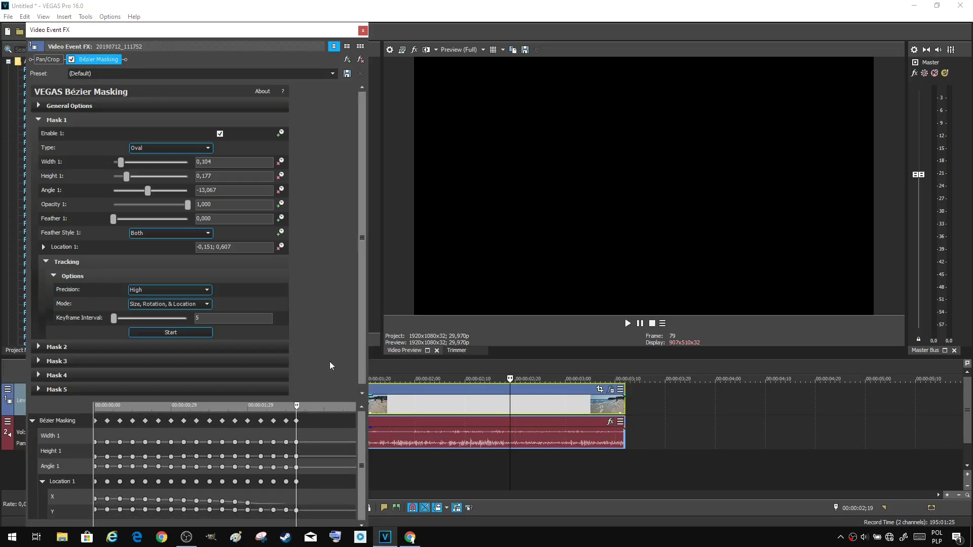
pyautogui.click(39, 121)
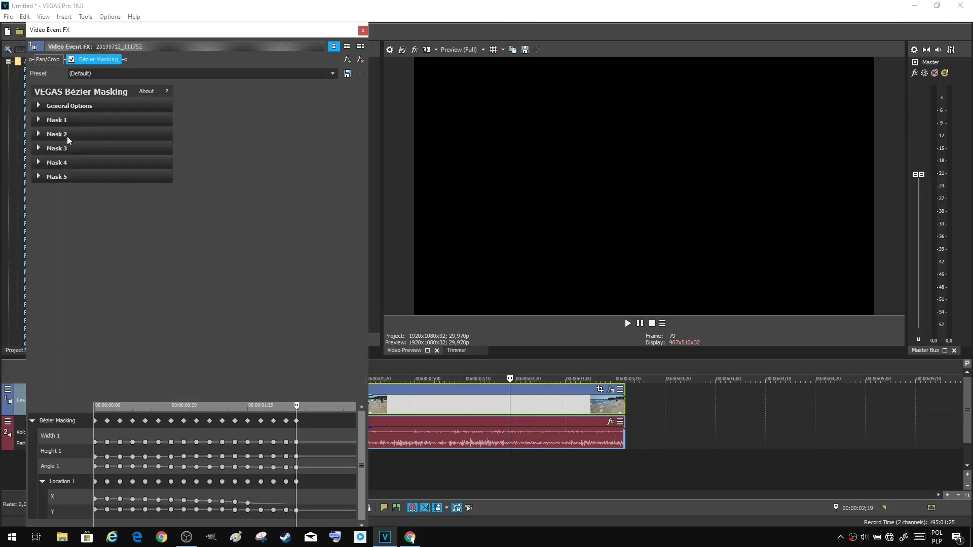
pyautogui.moveTo(299, 407)
pyautogui.mouseDown()
pyautogui.moveTo(93, 408)
pyautogui.moveTo(113, 410)
pyautogui.moveTo(272, 411)
pyautogui.moveTo(79, 394)
pyautogui.mouseUp()
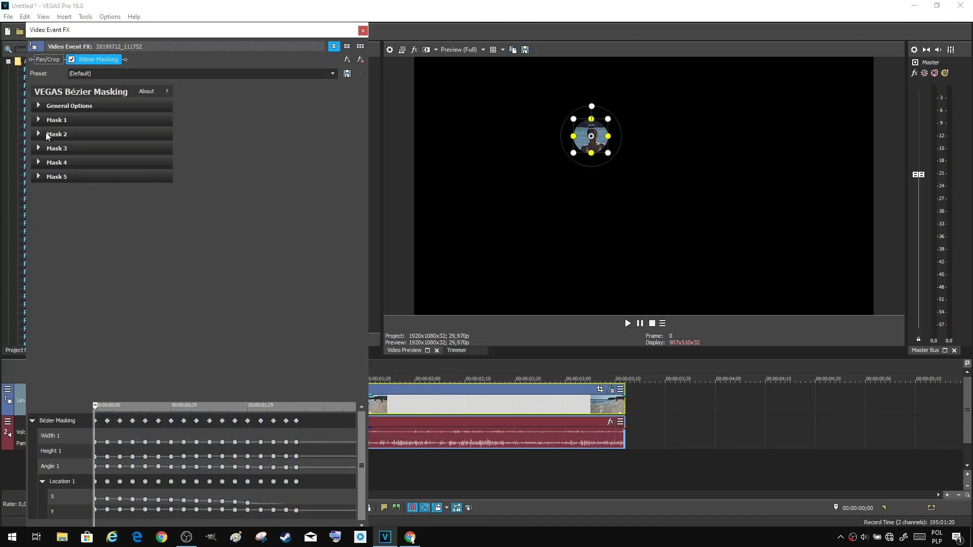
# Step: Enable Mask 2 as an oval about 0,044 wide and 0,078 high, centred on the blonde woman's face at about 0,496; 0,725
pyautogui.click(38, 134)
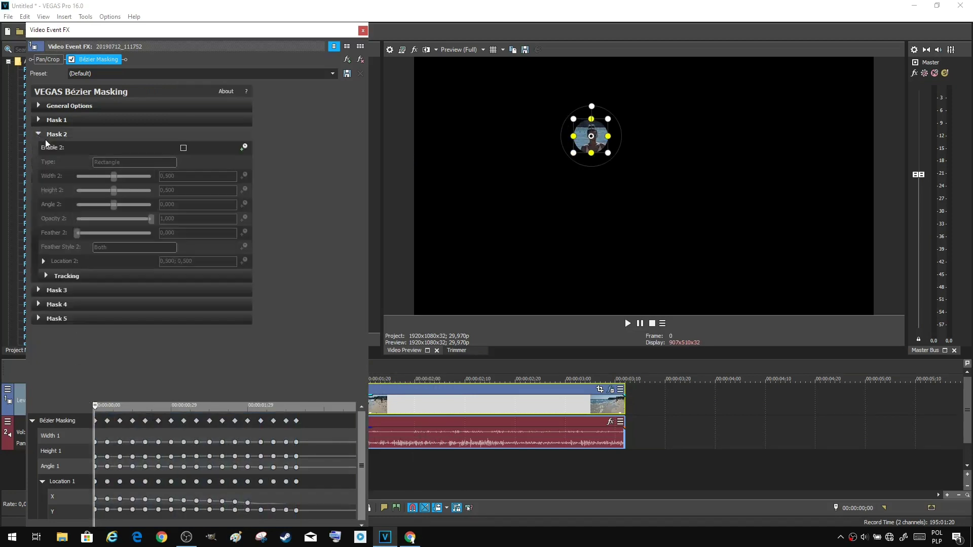
pyautogui.click(183, 149)
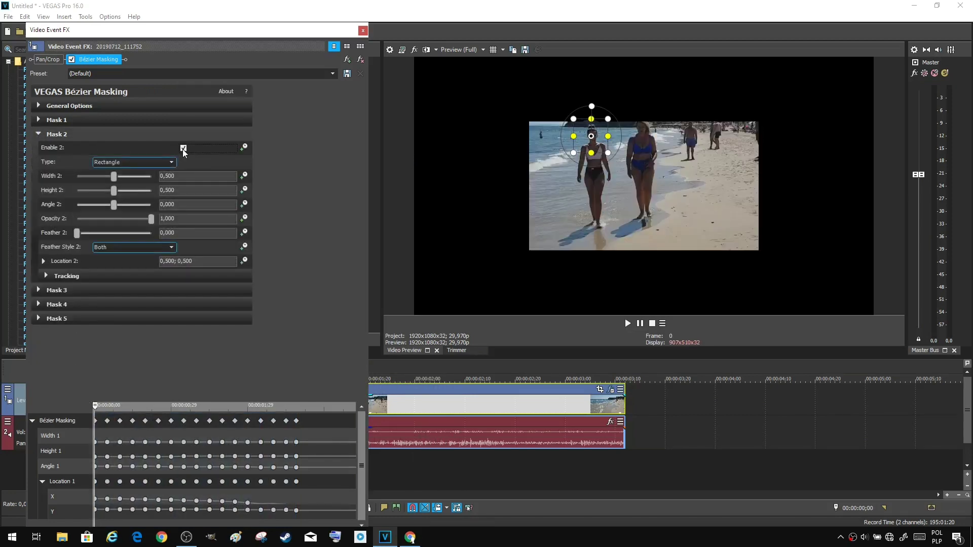
pyautogui.click(651, 210)
pyautogui.moveTo(658, 200); pyautogui.dragTo(686, 188)
pyautogui.click(133, 158)
pyautogui.click(121, 175)
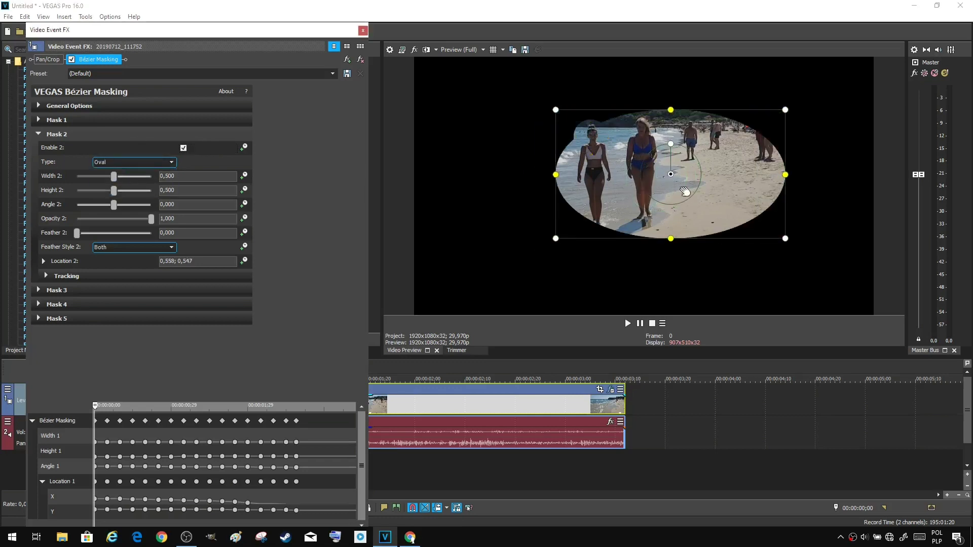
pyautogui.moveTo(555, 174); pyautogui.dragTo(606, 175)
pyautogui.moveTo(693, 216); pyautogui.dragTo(663, 170)
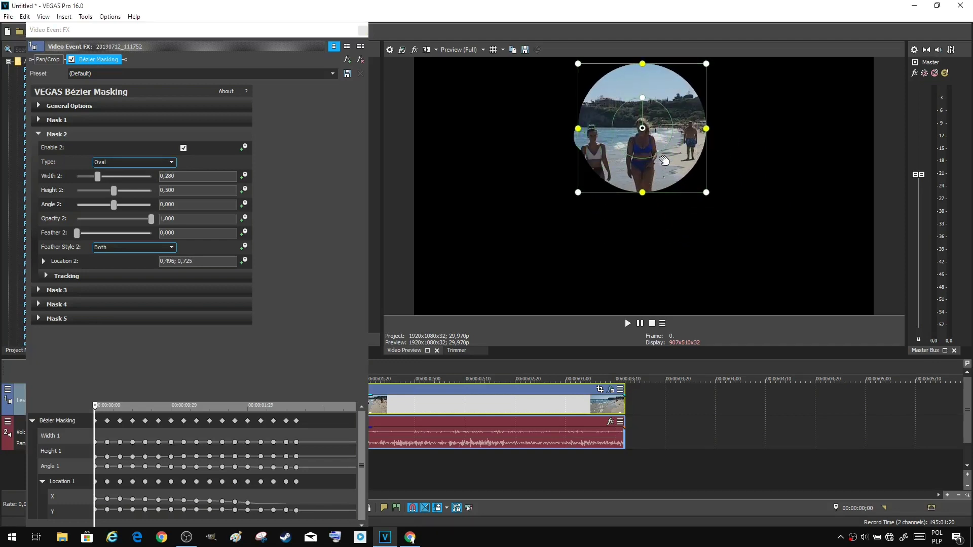
pyautogui.moveTo(706, 63); pyautogui.dragTo(655, 120)
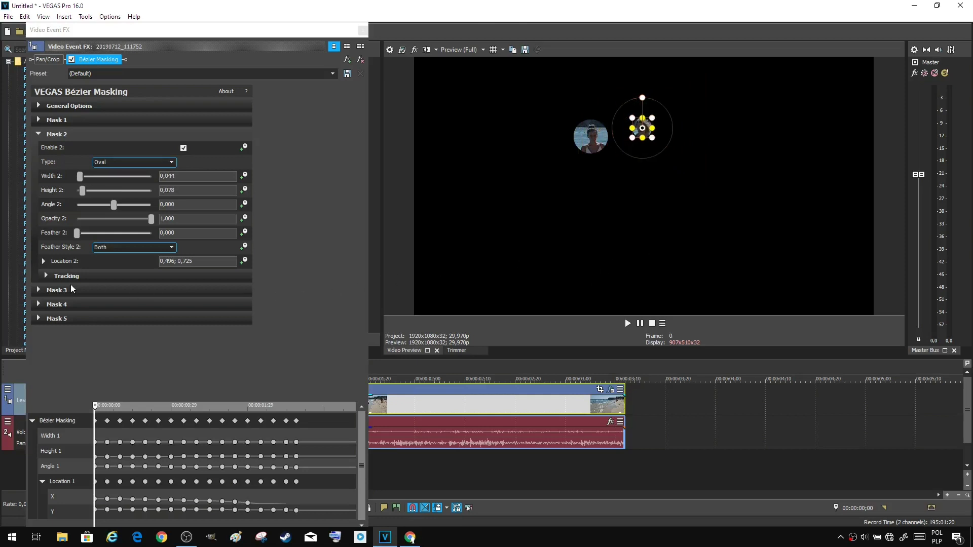
# Step: Track Mask 2 from the clip's start with High precision in Size, Rotation, & Location mode
pyautogui.click(46, 276)
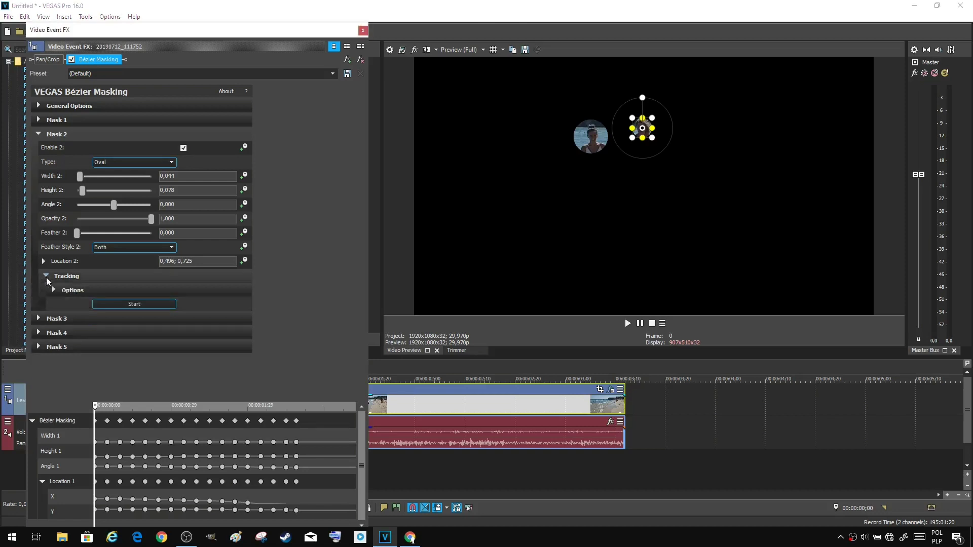
pyautogui.click(53, 290)
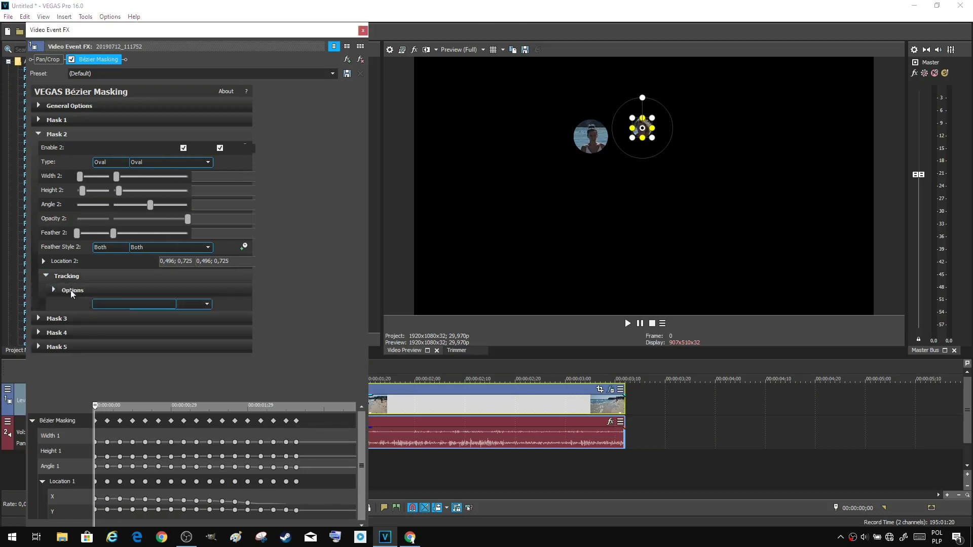
pyautogui.click(188, 305)
pyautogui.click(184, 319)
pyautogui.click(183, 318)
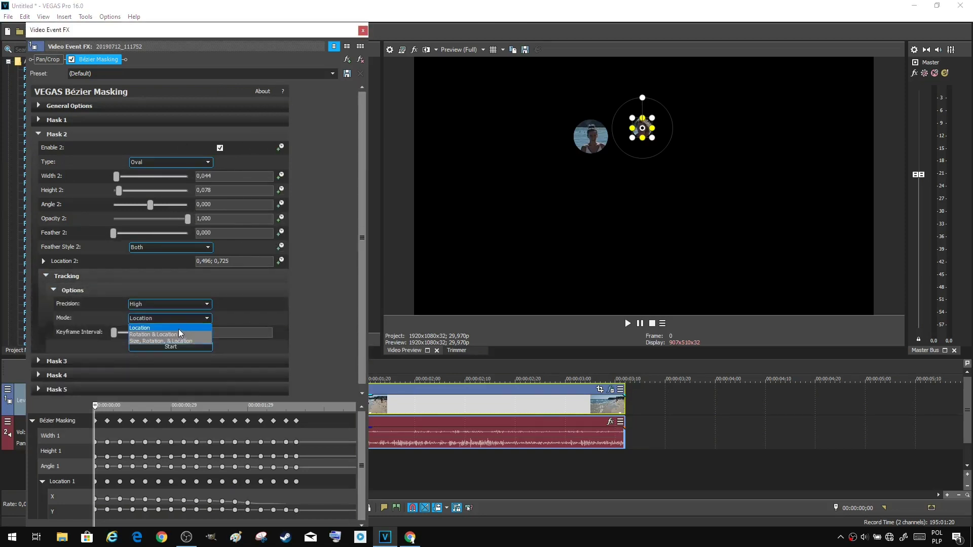
pyautogui.click(183, 334)
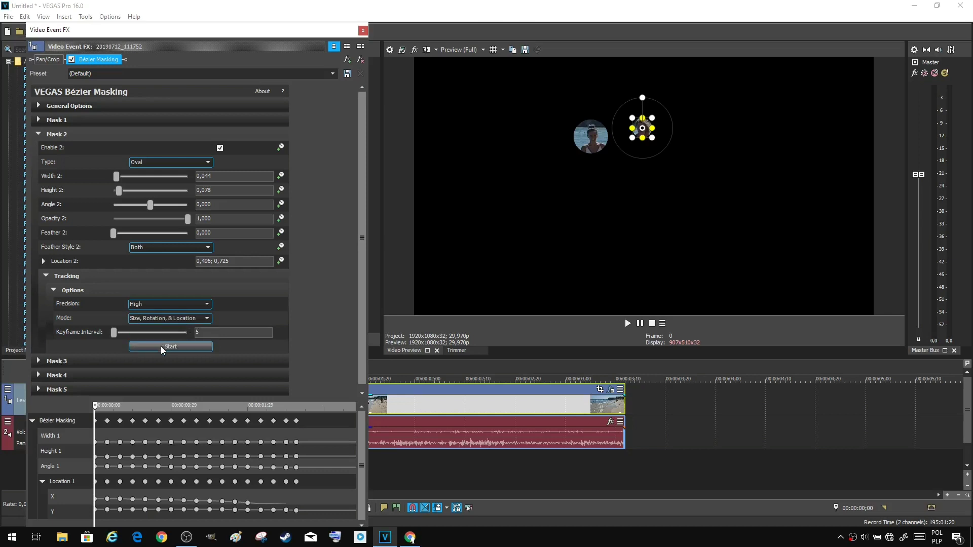
pyautogui.click(161, 347)
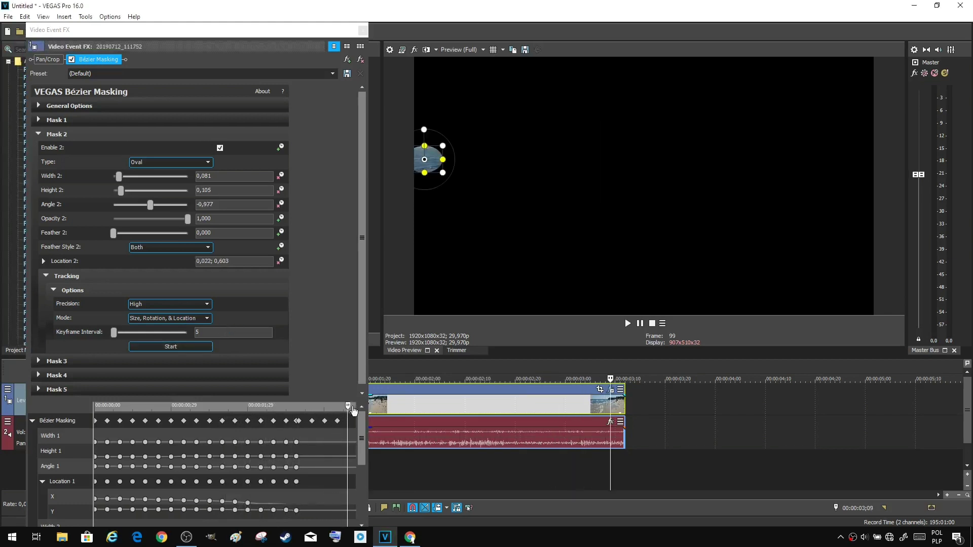
# Step: At the clip's start, enlarge Mask 2's oval to about 0,050 wide and 0,090 high and track it again
pyautogui.moveTo(347, 409); pyautogui.dragTo(246, 423)
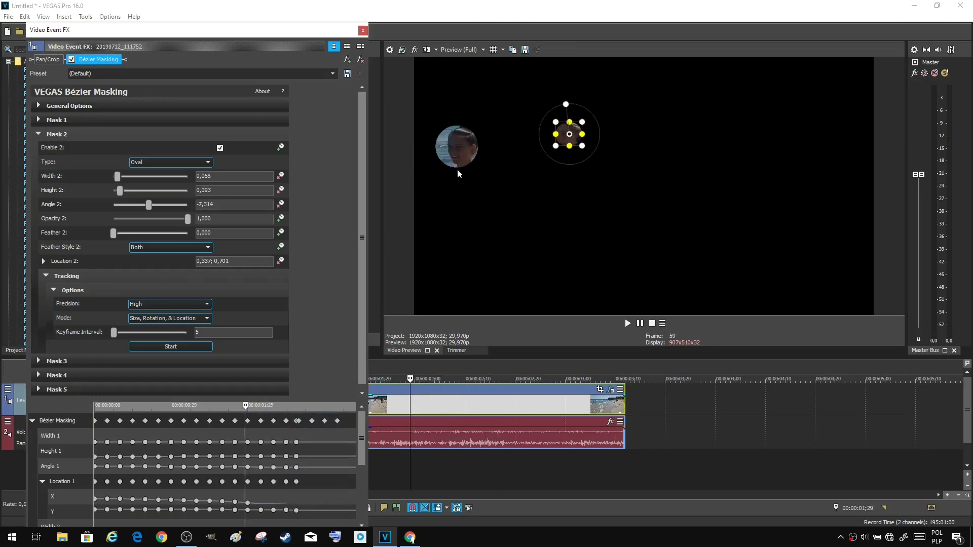
pyautogui.click(522, 200)
pyautogui.click(459, 147)
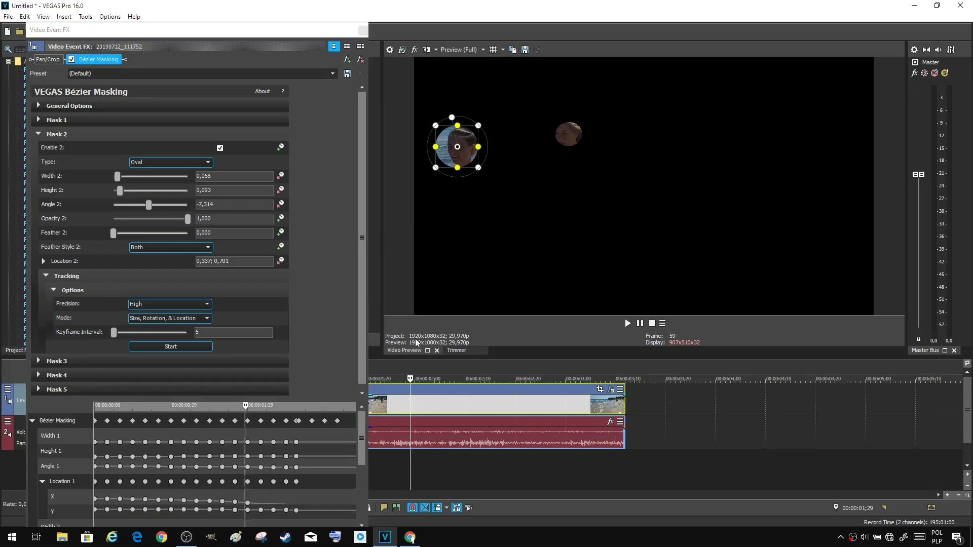
pyautogui.moveTo(247, 409); pyautogui.dragTo(94, 424)
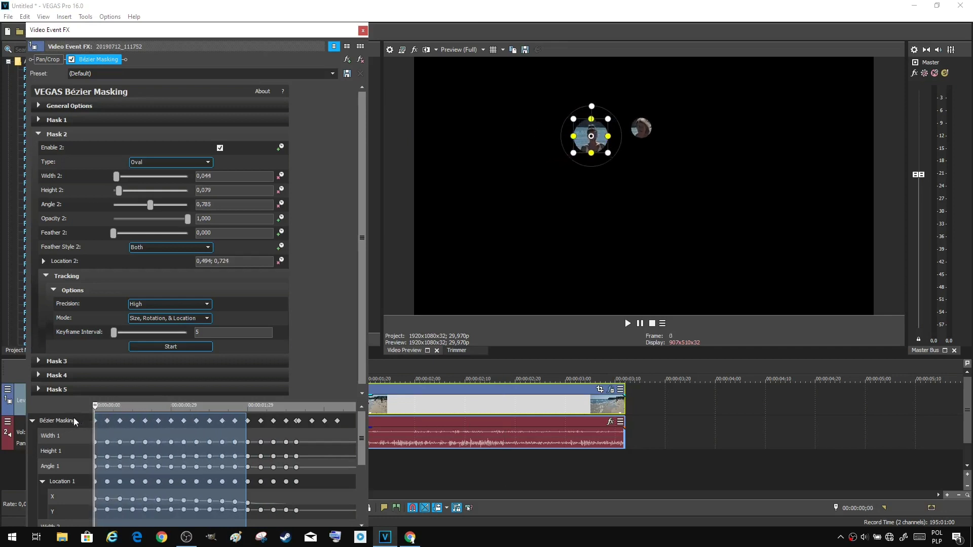
pyautogui.click(642, 125)
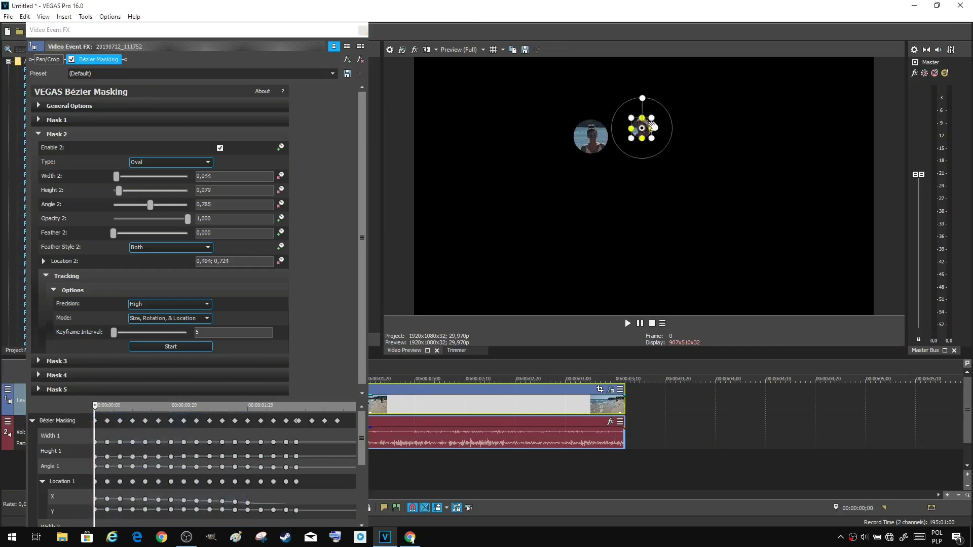
pyautogui.moveTo(651, 118); pyautogui.dragTo(652, 117)
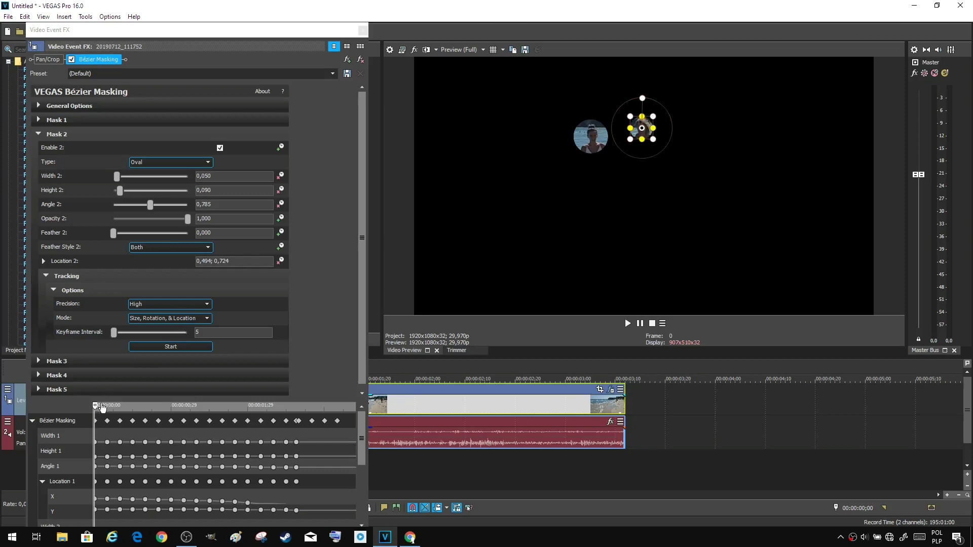
pyautogui.click(152, 349)
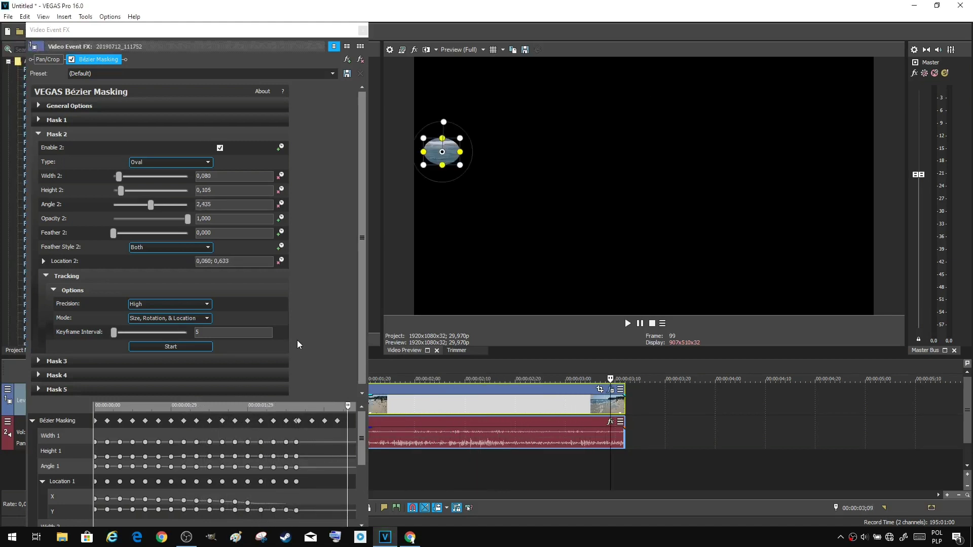
# Step: Enlarge Mask 2 at 00:00:02;18 to about 0,166 wide and 0,229 high over the blonde woman's face
pyautogui.moveTo(347, 405); pyautogui.dragTo(295, 428)
pyautogui.moveTo(456, 137); pyautogui.dragTo(470, 127)
pyautogui.moveTo(475, 126); pyautogui.dragTo(477, 125)
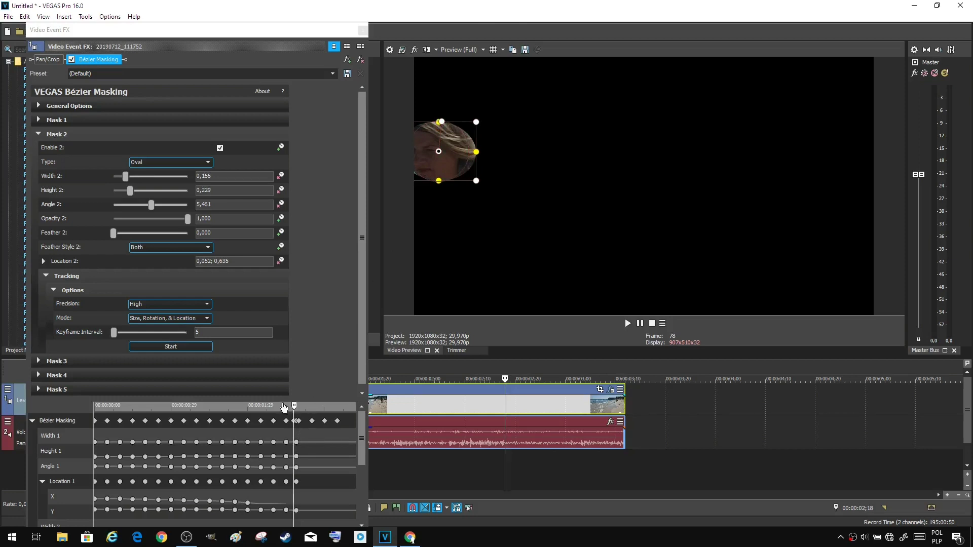
# Step: Delete all Bézier Masking keyframes after 00:00:02;18
pyautogui.moveTo(294, 406)
pyautogui.mouseDown()
pyautogui.moveTo(264, 399)
pyautogui.moveTo(286, 404)
pyautogui.mouseUp()
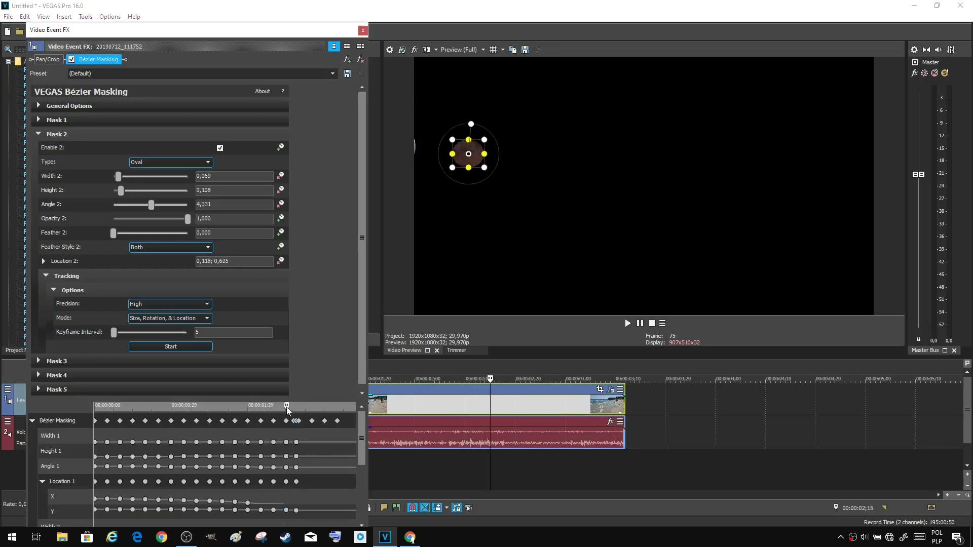
pyautogui.click(287, 442)
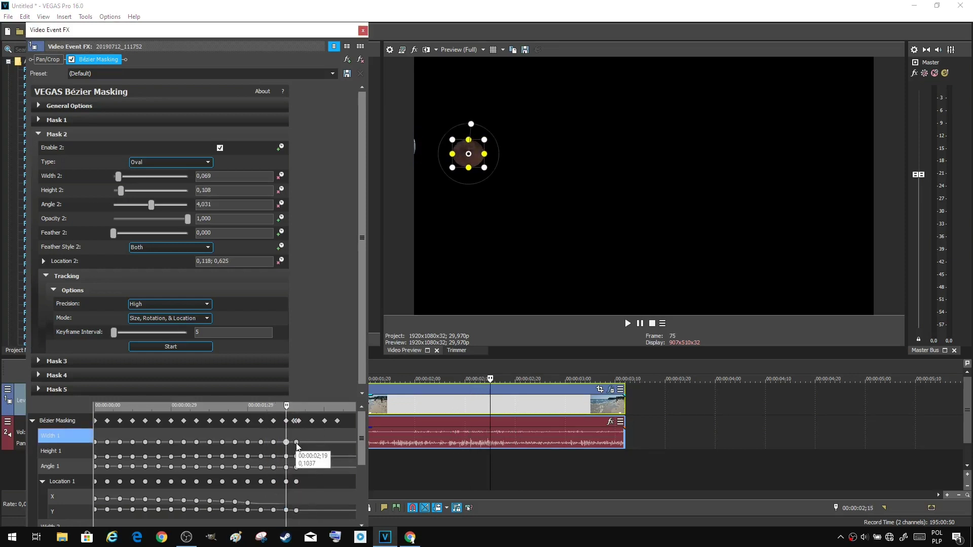
pyautogui.click(296, 444)
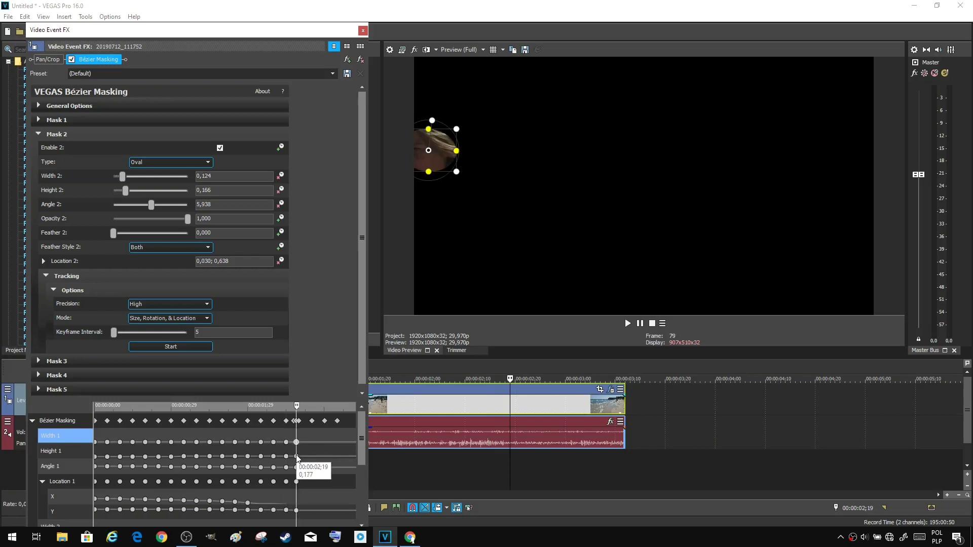
pyautogui.click(296, 421)
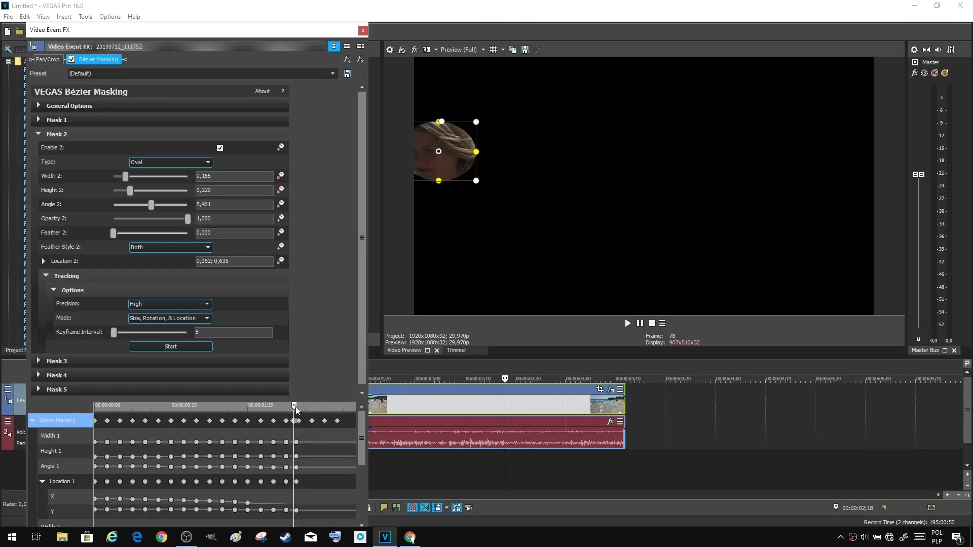
pyautogui.moveTo(294, 405); pyautogui.dragTo(343, 401)
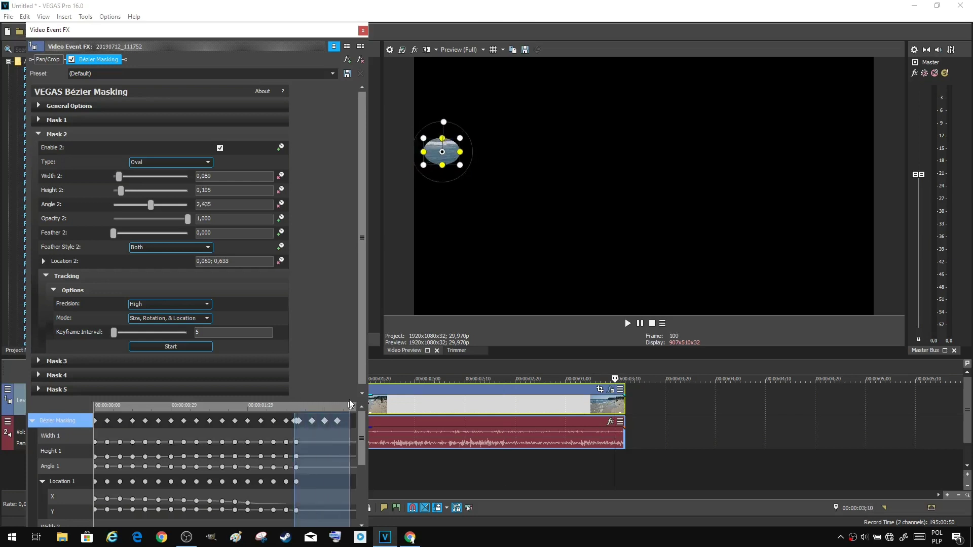
pyautogui.click(350, 403)
pyautogui.rightClick(337, 424)
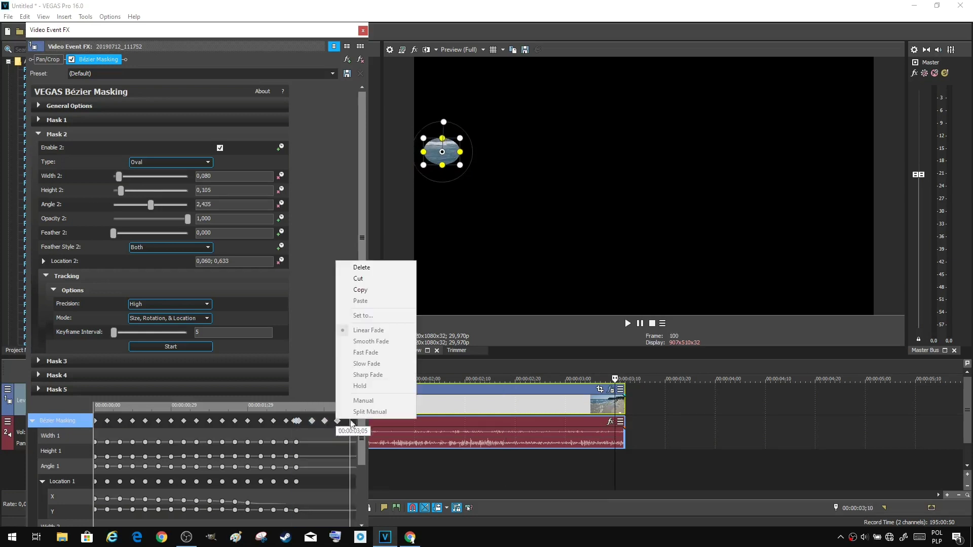
pyautogui.click(350, 265)
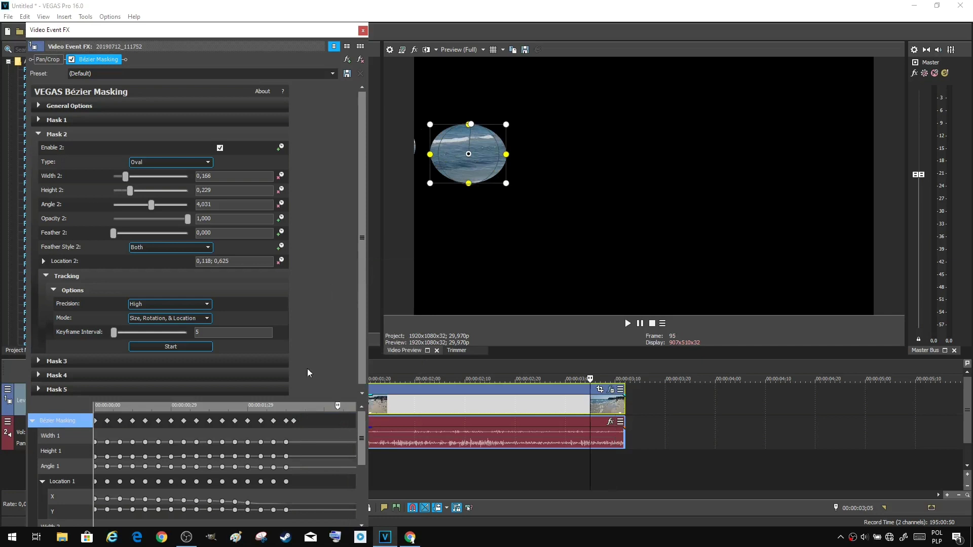
# Step: Delete the Bézier Masking keyframe at 00:00:02;18
pyautogui.click(287, 422)
pyautogui.click(294, 423)
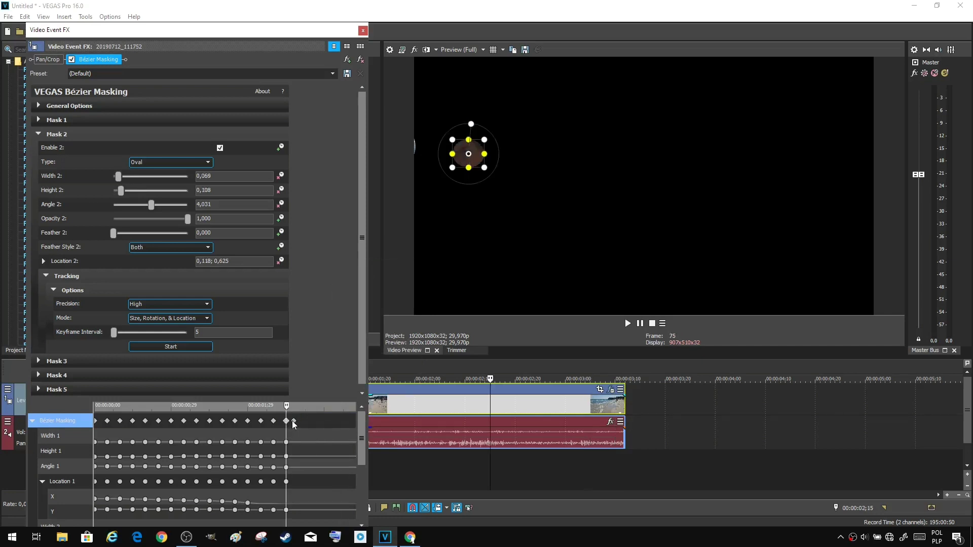
pyautogui.click(287, 423)
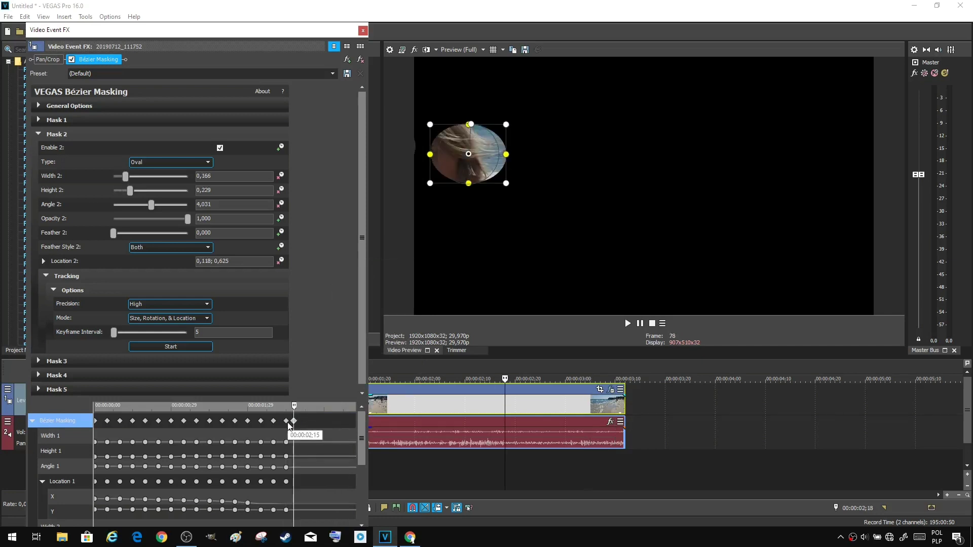
pyautogui.click(294, 422)
pyautogui.rightClick(295, 424)
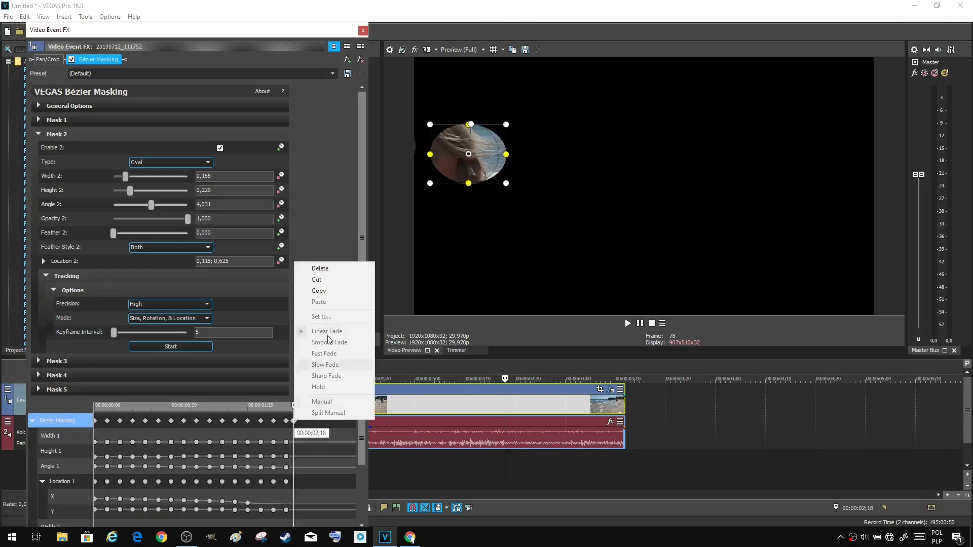
pyautogui.click(307, 276)
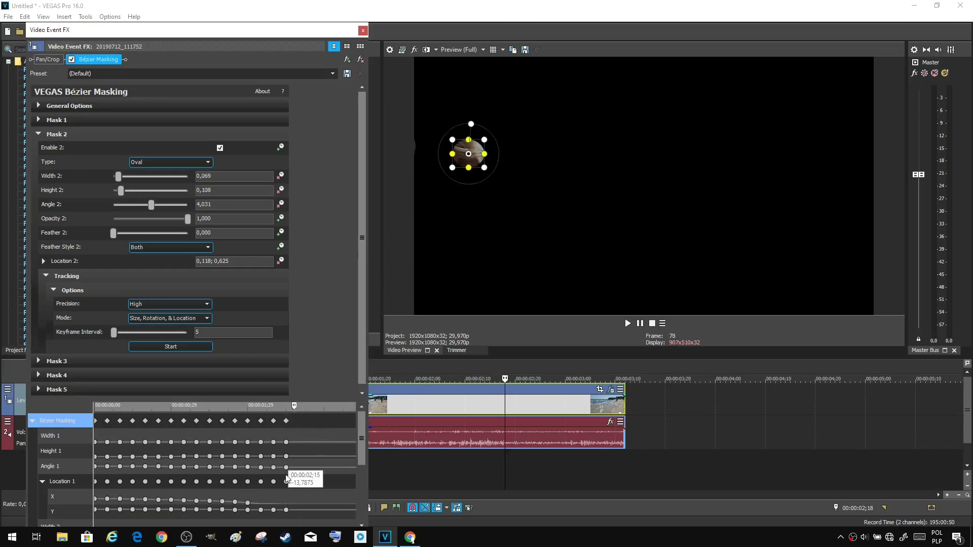
# Step: At 00:00:02;15, enlarge Mask 2 to about 0,150 wide and 0,233 high and restart its tracking from there
pyautogui.click(286, 420)
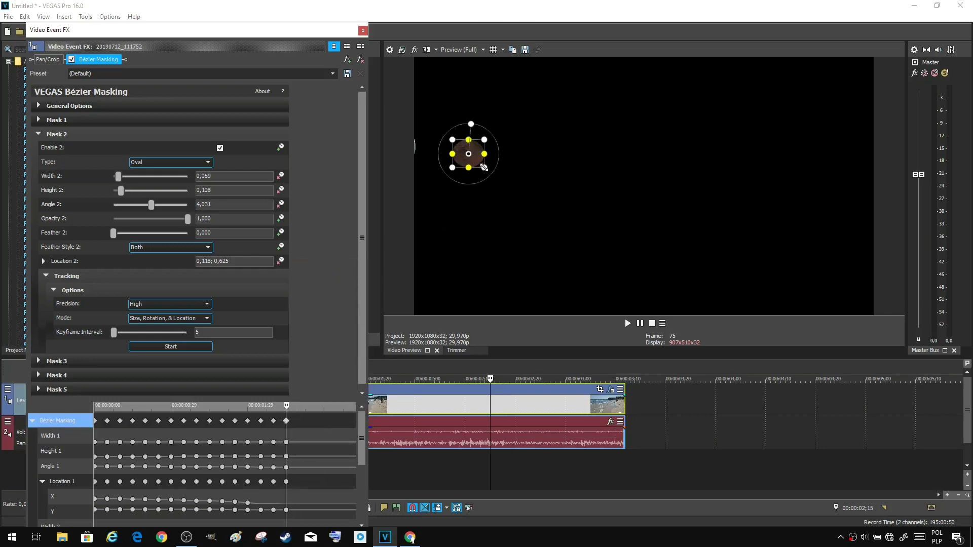
pyautogui.moveTo(484, 139); pyautogui.dragTo(502, 123)
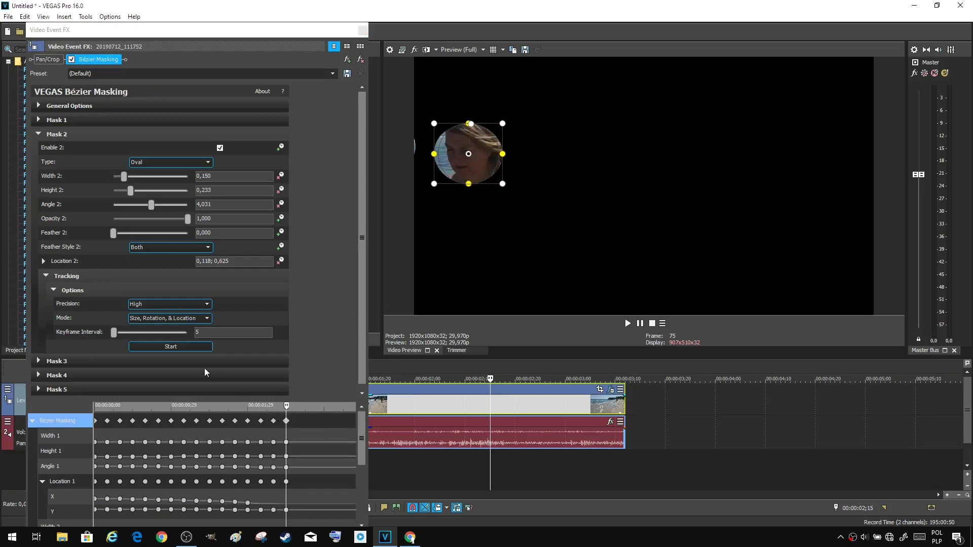
pyautogui.click(177, 347)
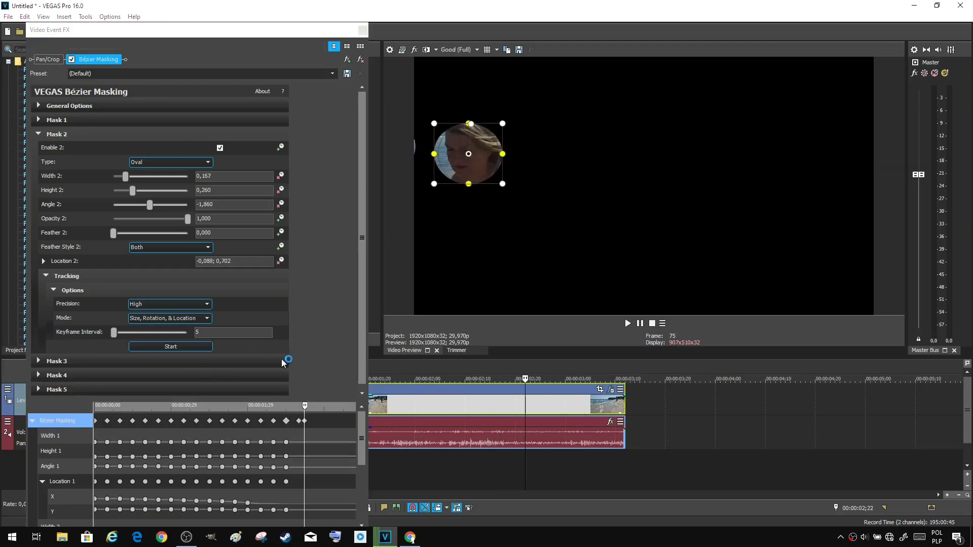
# Step: Collapse the Mask 2 settings, enable Mask FX in the general options and return the playhead to the clip's start
pyautogui.moveTo(287, 417)
pyautogui.mouseDown()
pyautogui.moveTo(304, 408)
pyautogui.moveTo(270, 414)
pyautogui.mouseUp()
pyautogui.press('Left')
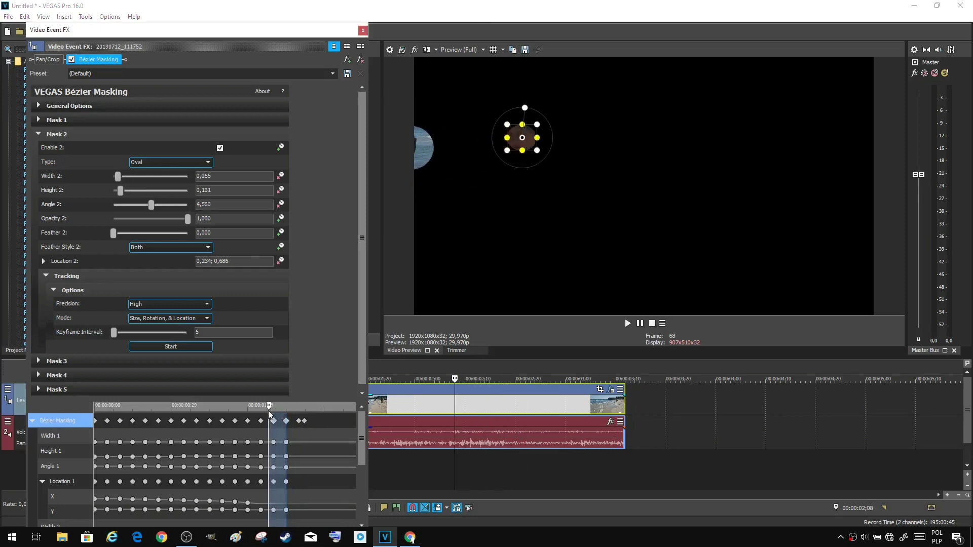
pyautogui.click(270, 415)
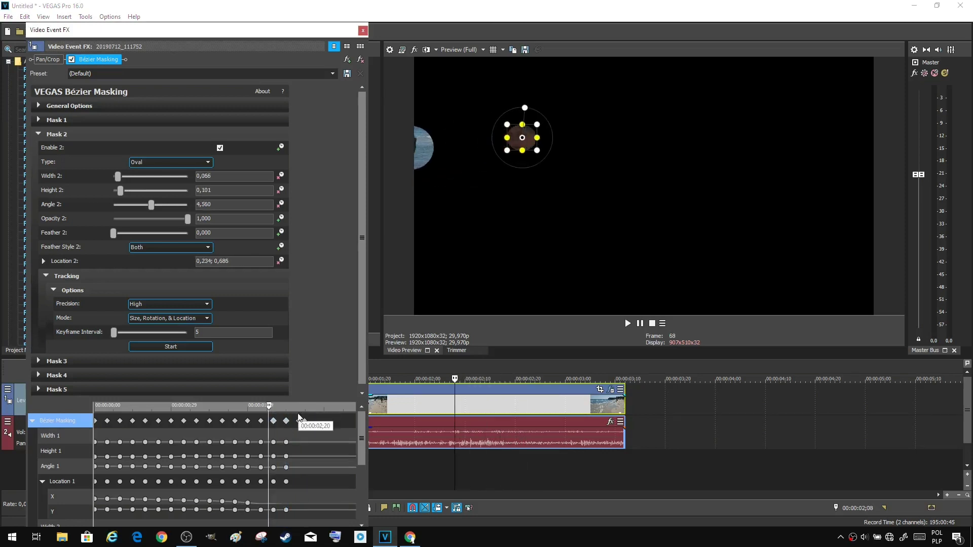
pyautogui.click(39, 133)
pyautogui.click(38, 106)
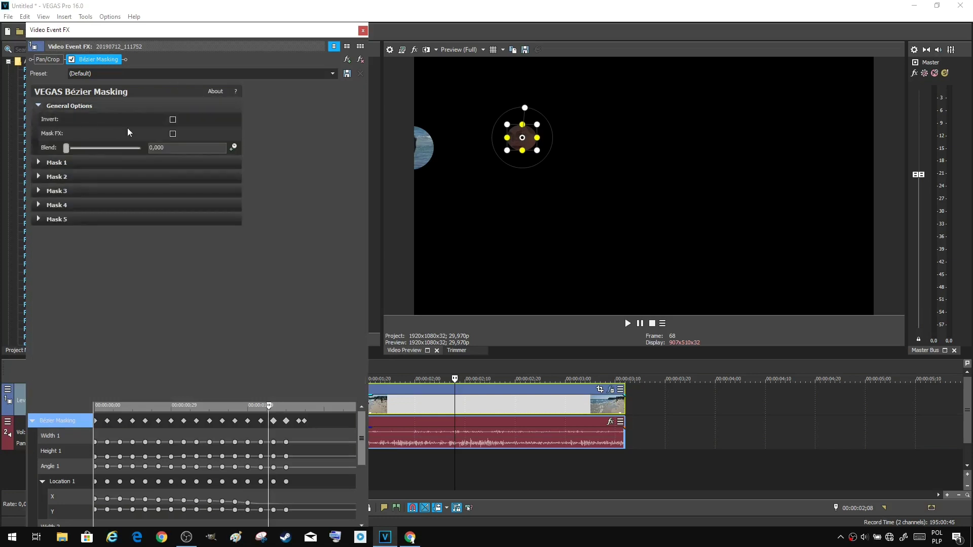
pyautogui.click(172, 134)
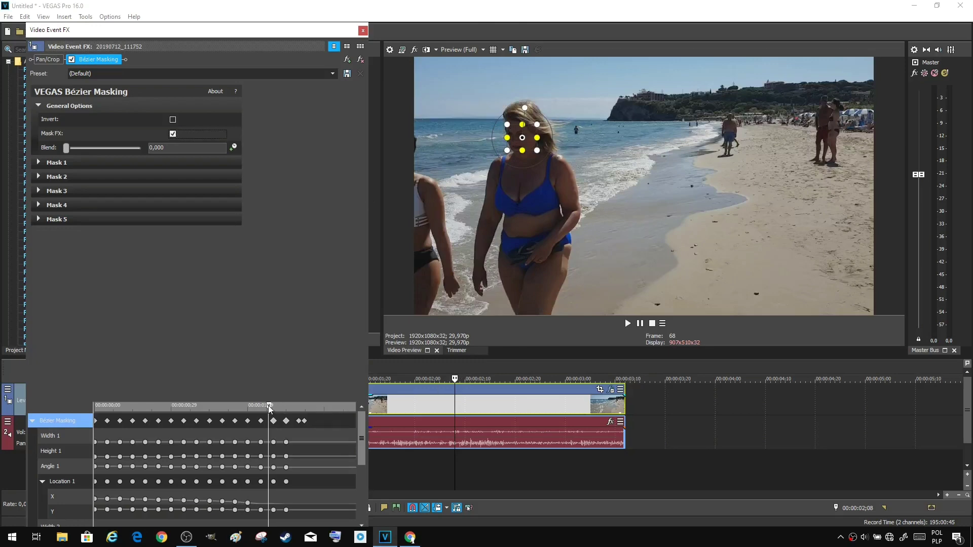
pyautogui.moveTo(269, 409); pyautogui.dragTo(95, 408)
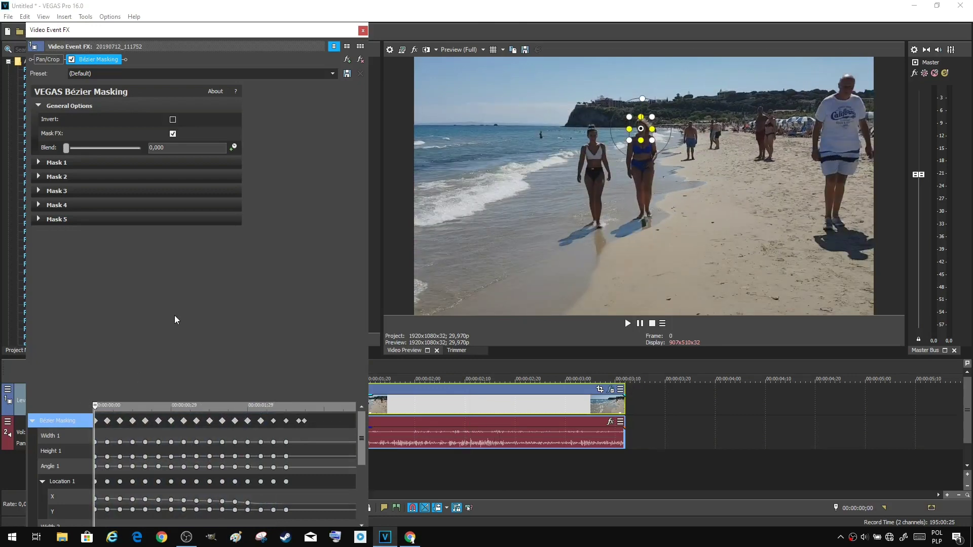
# Step: Add the VEGAS Pixelate effect to the clip and place it before Bézier Masking in the effect chain
pyautogui.click(347, 61)
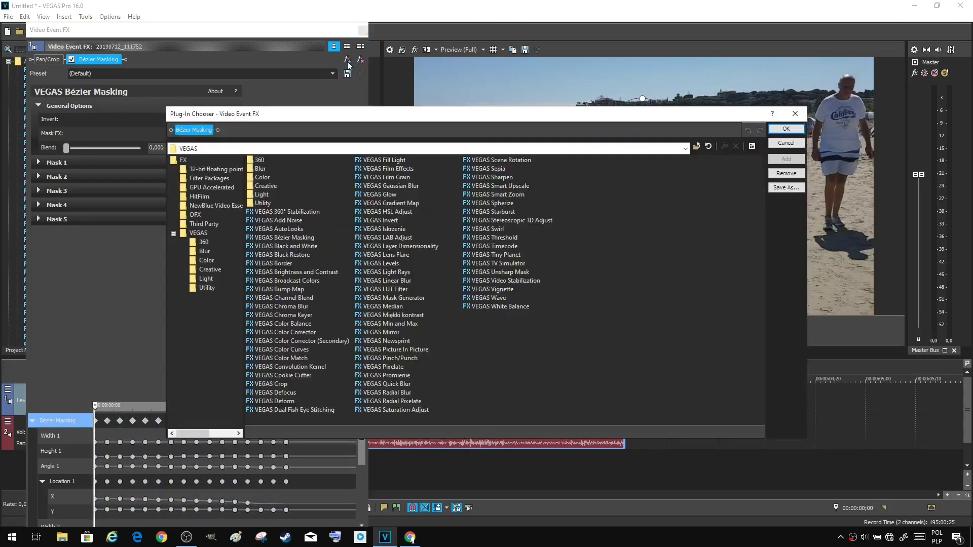
pyautogui.click(388, 367)
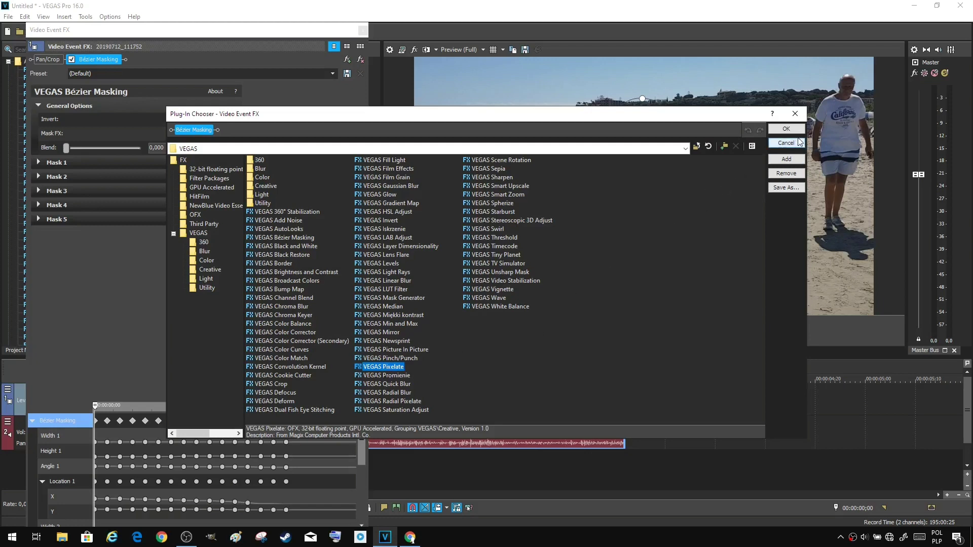
pyautogui.click(786, 159)
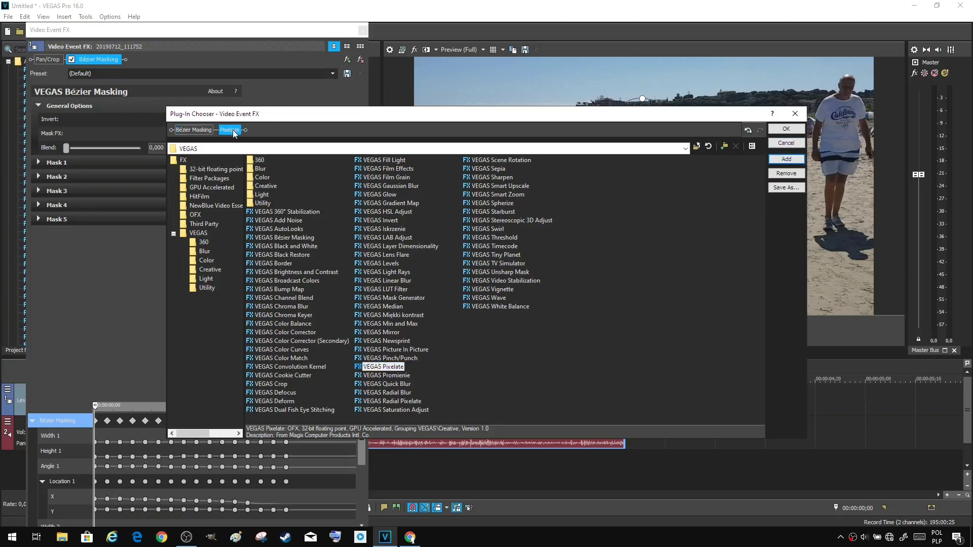
pyautogui.moveTo(234, 133); pyautogui.dragTo(186, 134)
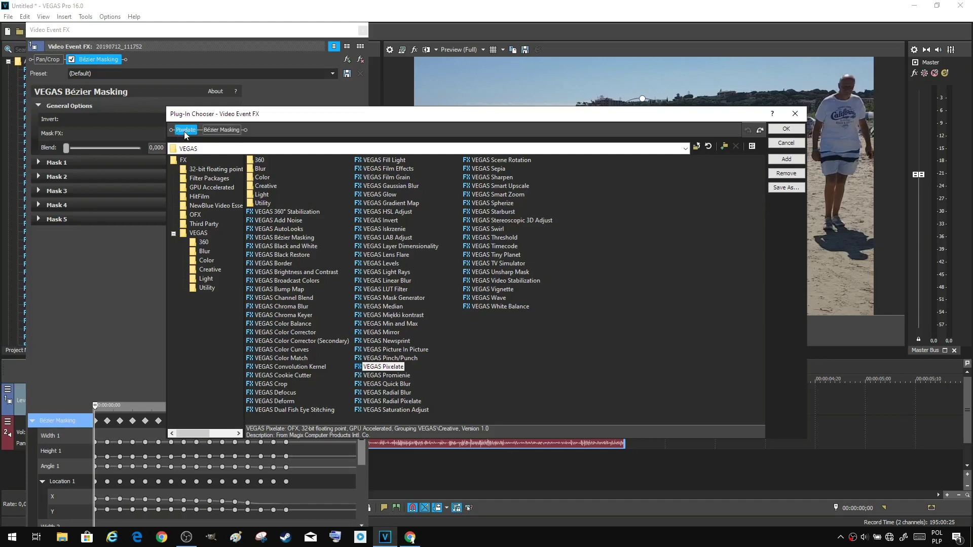
pyautogui.click(786, 128)
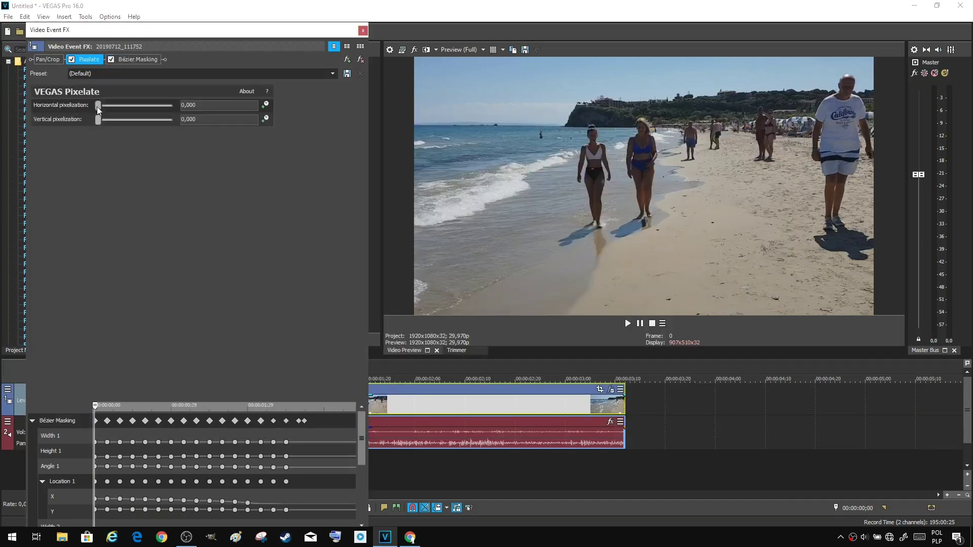
# Step: Set Pixelate's horizontal pixelization to about 0,912 and raise its vertical pixelization to a similarly high level
pyautogui.moveTo(99, 107); pyautogui.dragTo(173, 106)
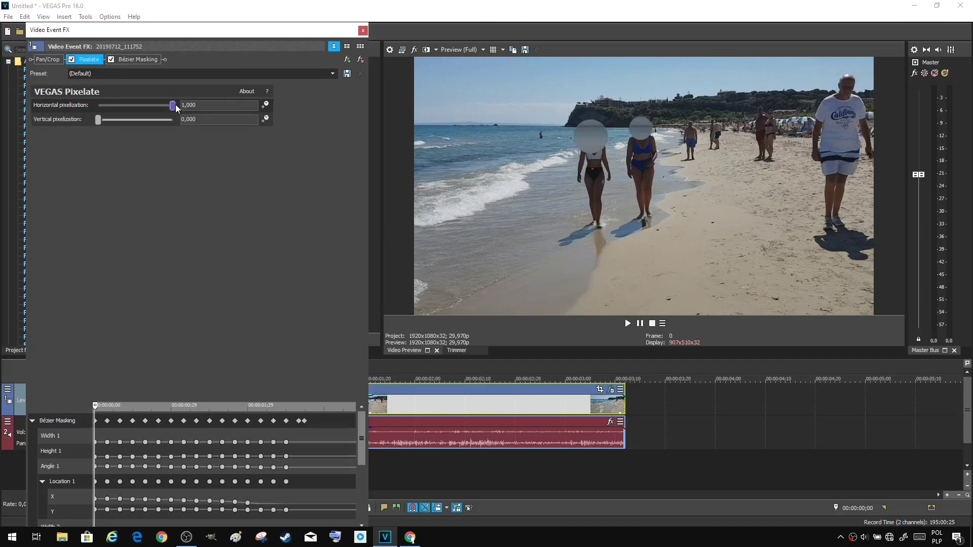
pyautogui.moveTo(172, 107); pyautogui.dragTo(166, 111)
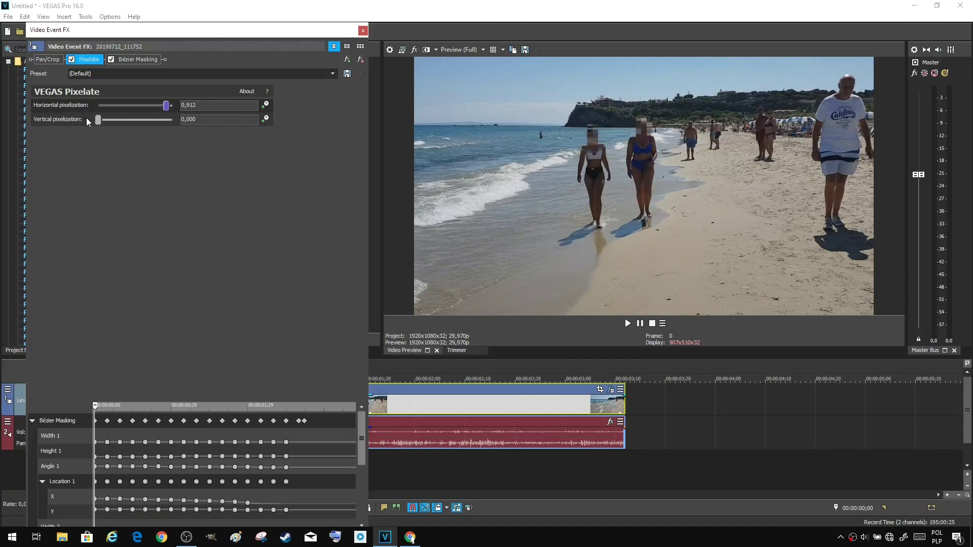
pyautogui.moveTo(96, 121); pyautogui.dragTo(159, 123)
# Step: In Bézier Masking at 00:00:01;22, soften the edge of Mask 1 with a moderate feather and collapse its settings
pyautogui.click(136, 60)
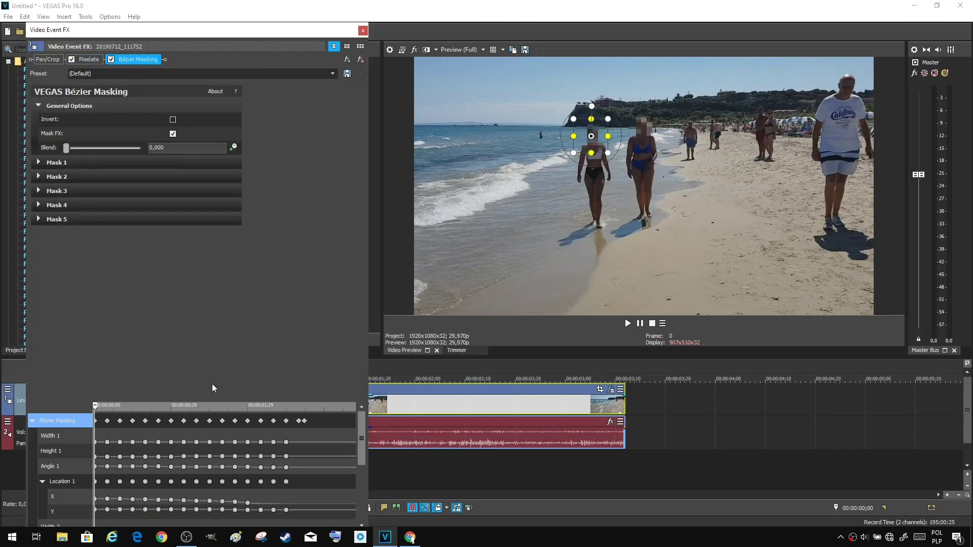
pyautogui.moveTo(95, 403); pyautogui.dragTo(227, 408)
pyautogui.click(476, 269)
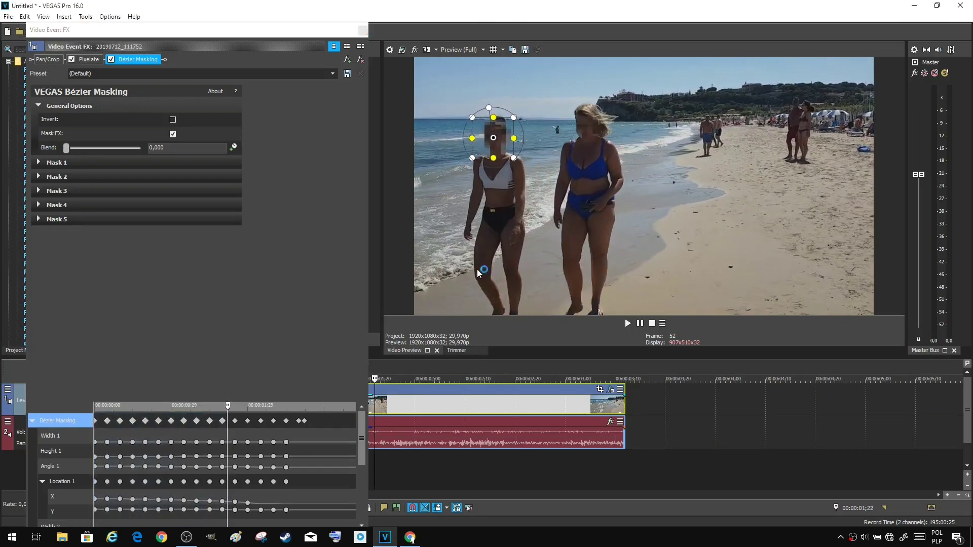
pyautogui.click(38, 163)
pyautogui.click(38, 163)
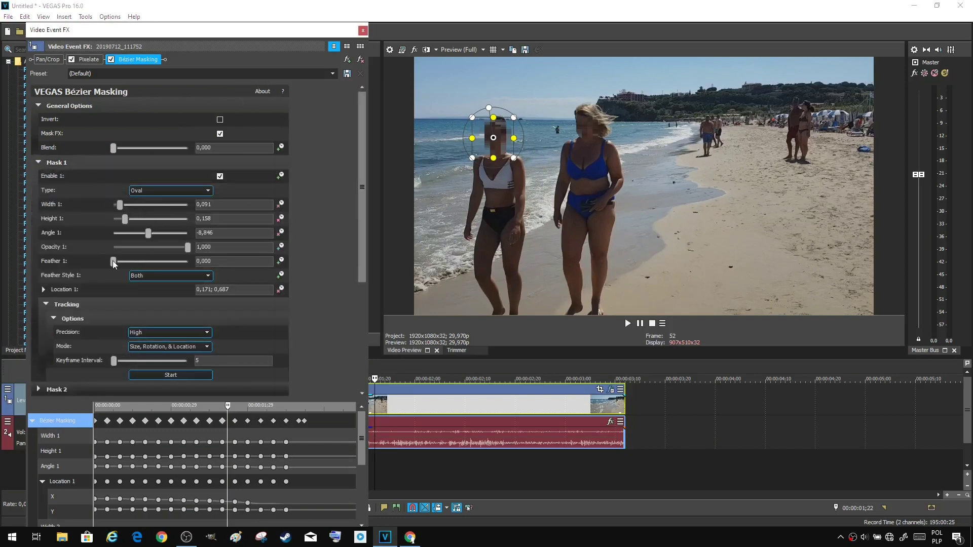
pyautogui.moveTo(115, 261); pyautogui.dragTo(226, 262)
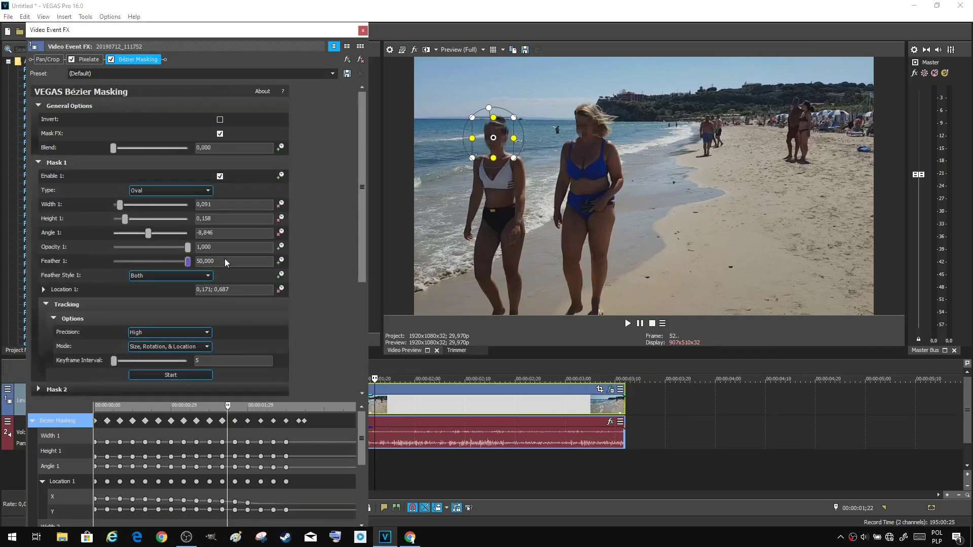
pyautogui.moveTo(144, 263)
pyautogui.mouseDown()
pyautogui.moveTo(74, 267)
pyautogui.moveTo(138, 261)
pyautogui.mouseUp()
pyautogui.click(39, 162)
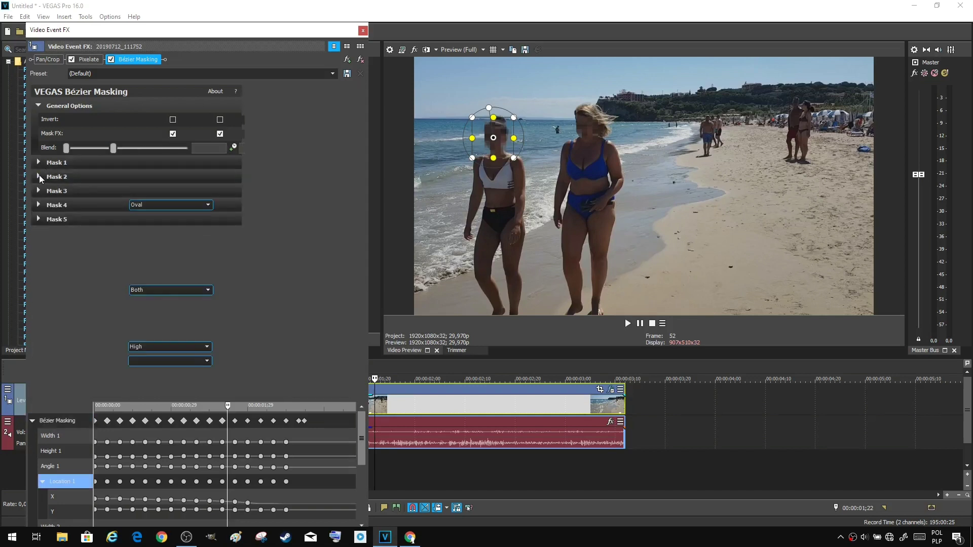
# Step: Give Mask 2 a slight feather to soften its edge, and collapse its settings
pyautogui.click(38, 176)
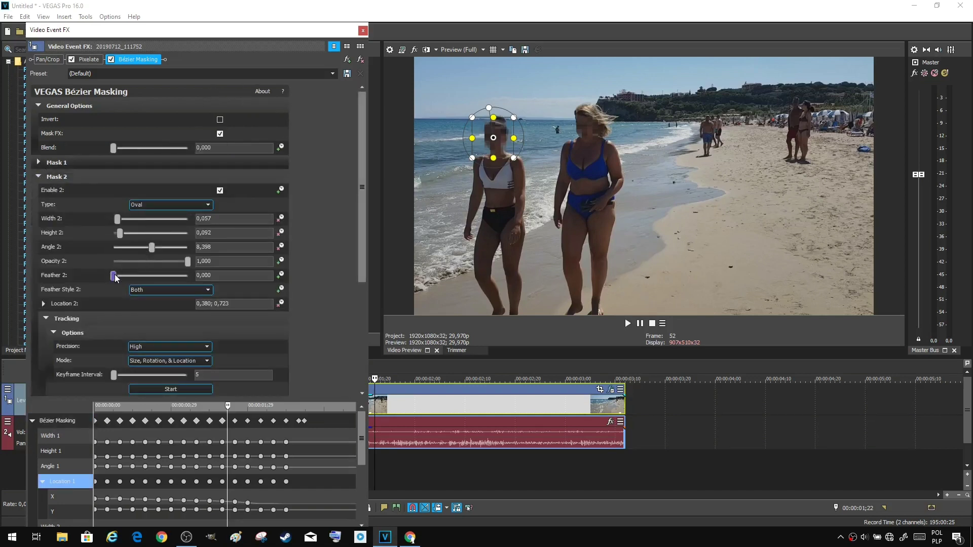
pyautogui.moveTo(114, 275); pyautogui.dragTo(180, 276)
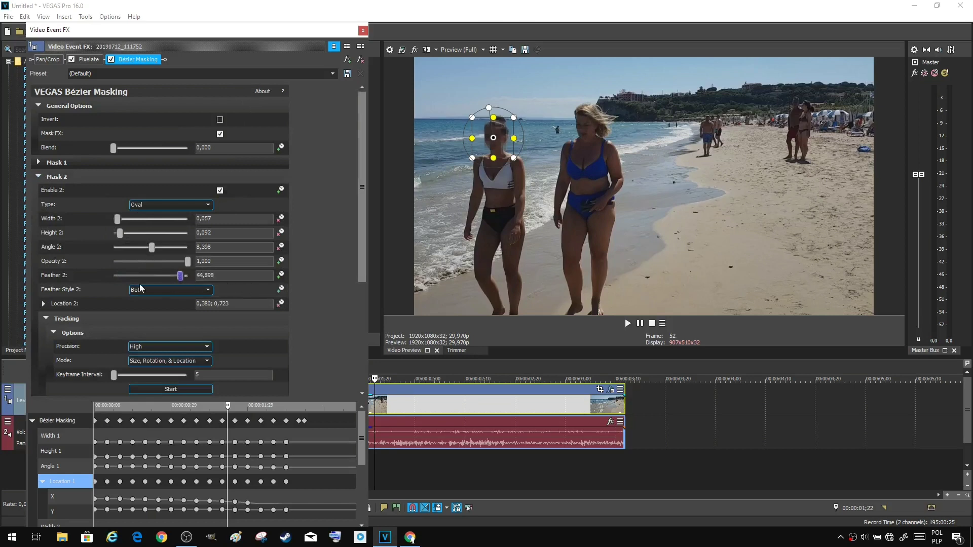
pyautogui.hotkey('ctrl', 'z')
pyautogui.moveTo(137, 278); pyautogui.dragTo(123, 280)
pyautogui.click(39, 177)
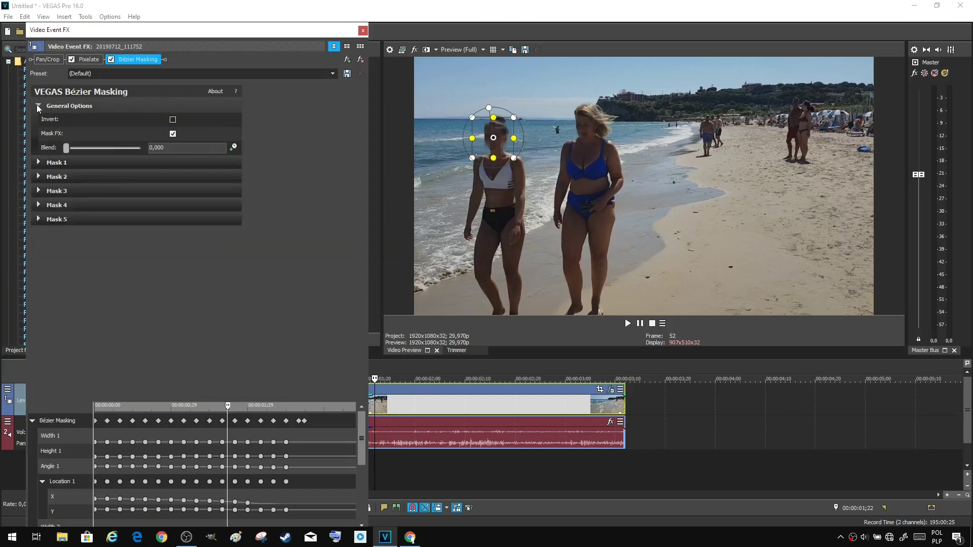
# Step: Toggle the mask's Invert and Mask FX options to compare their effect, restoring Invert off and Mask FX on
pyautogui.click(172, 121)
pyautogui.click(172, 133)
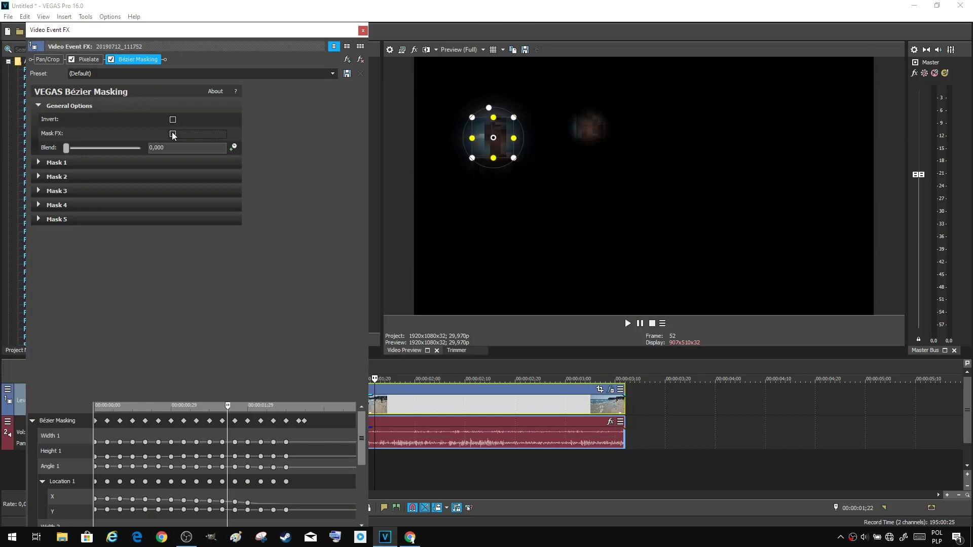
pyautogui.click(173, 134)
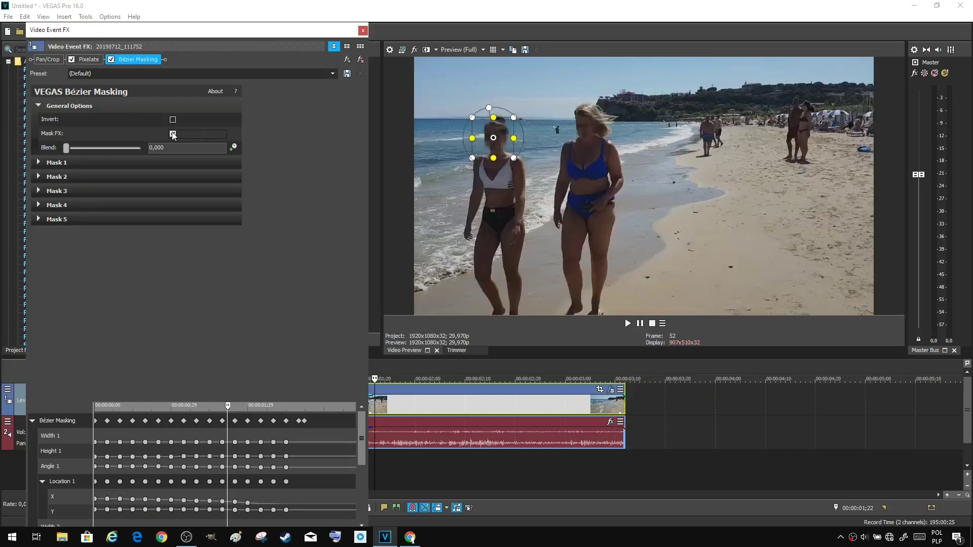
# Step: Close the effect settings and scrub the clip from 00:00:01;09 back to its start to check the pixelated faces
pyautogui.click(362, 31)
pyautogui.click(310, 403)
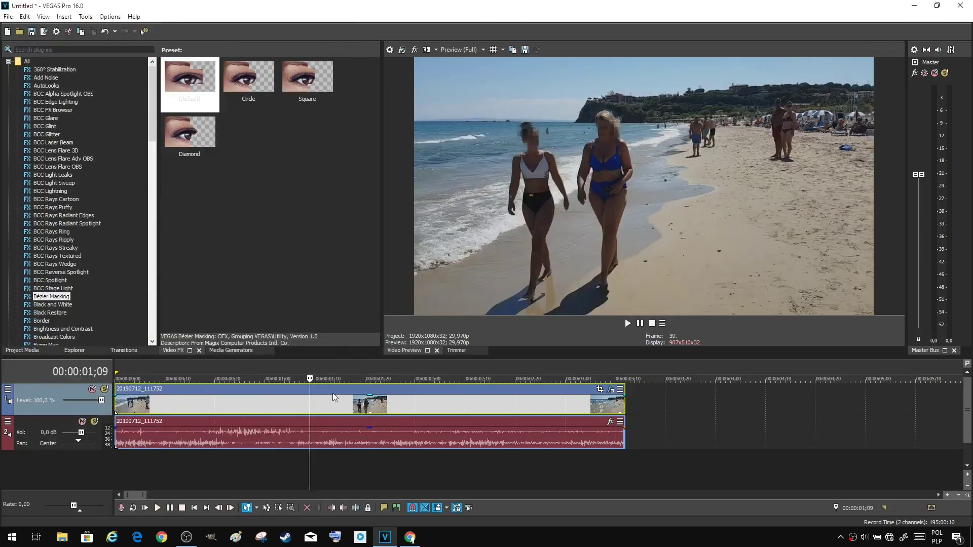
pyautogui.moveTo(310, 402); pyautogui.dragTo(117, 402)
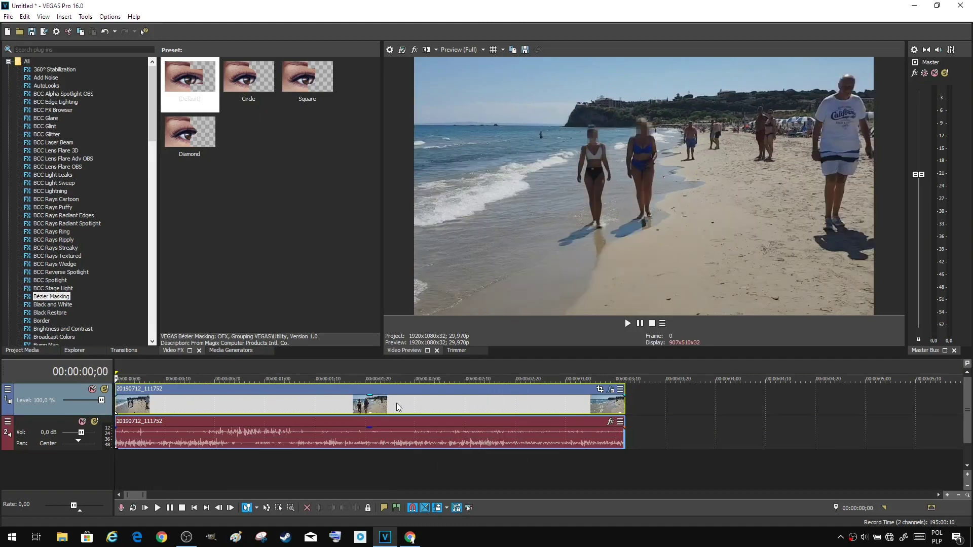
# Step: Run the Add Text To Motion Track script on the clip with X and Y offsets of 0,00
pyautogui.click(85, 16)
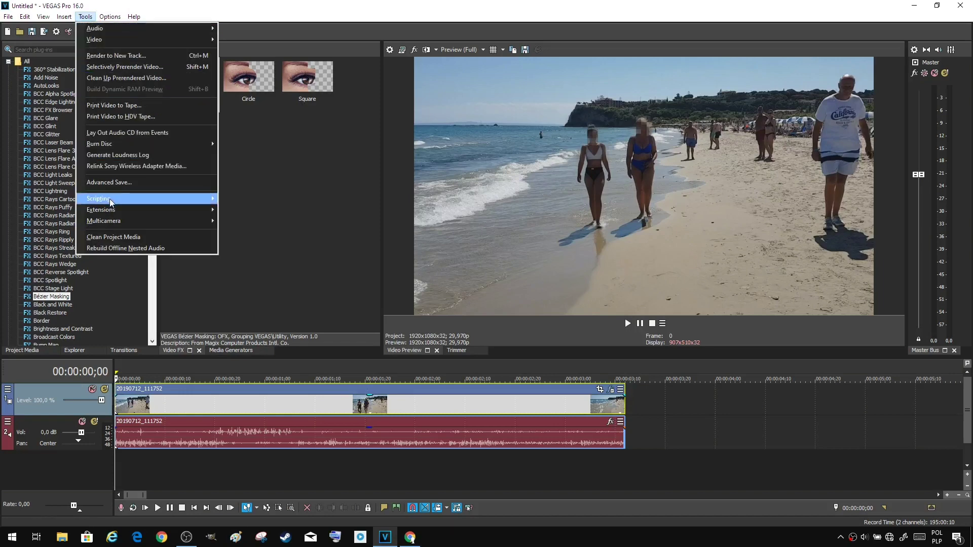
pyautogui.moveTo(111, 199)
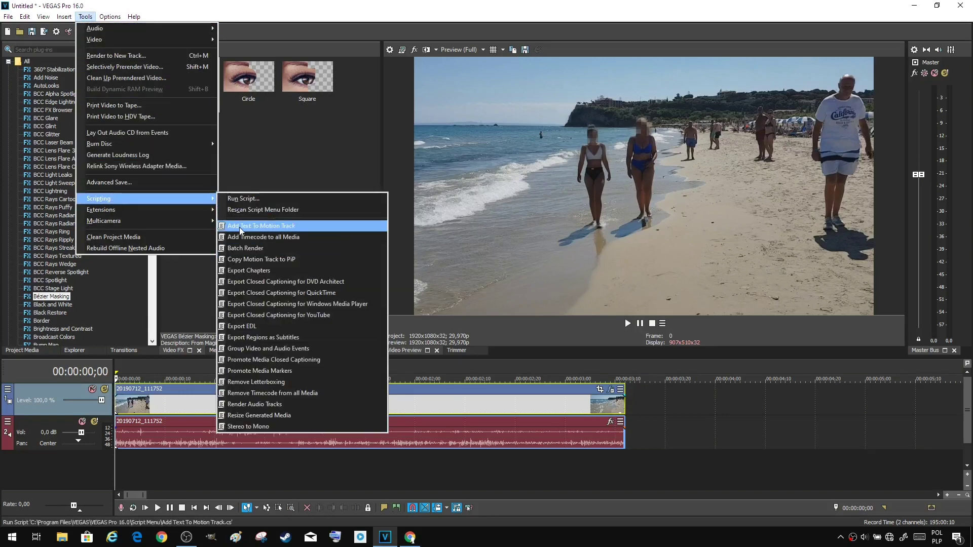
pyautogui.click(281, 227)
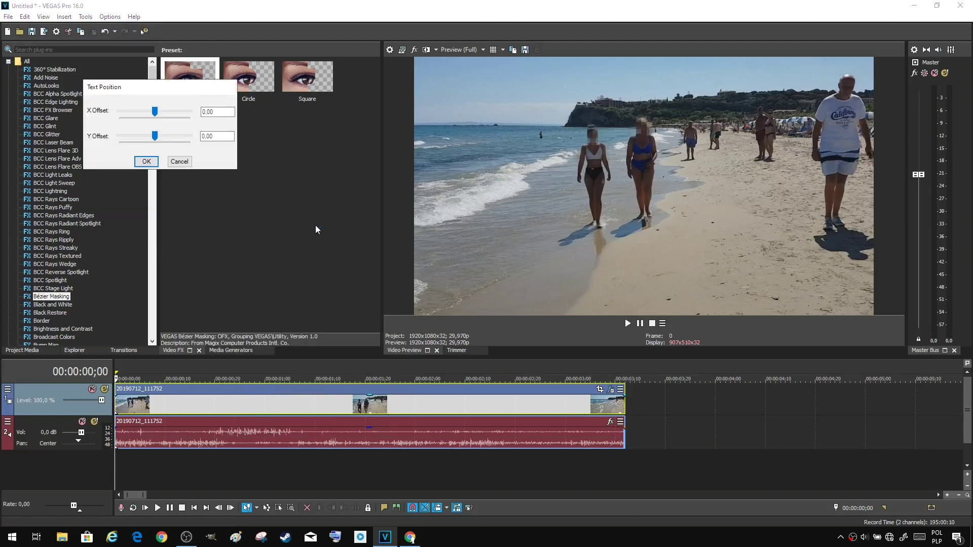
pyautogui.click(147, 162)
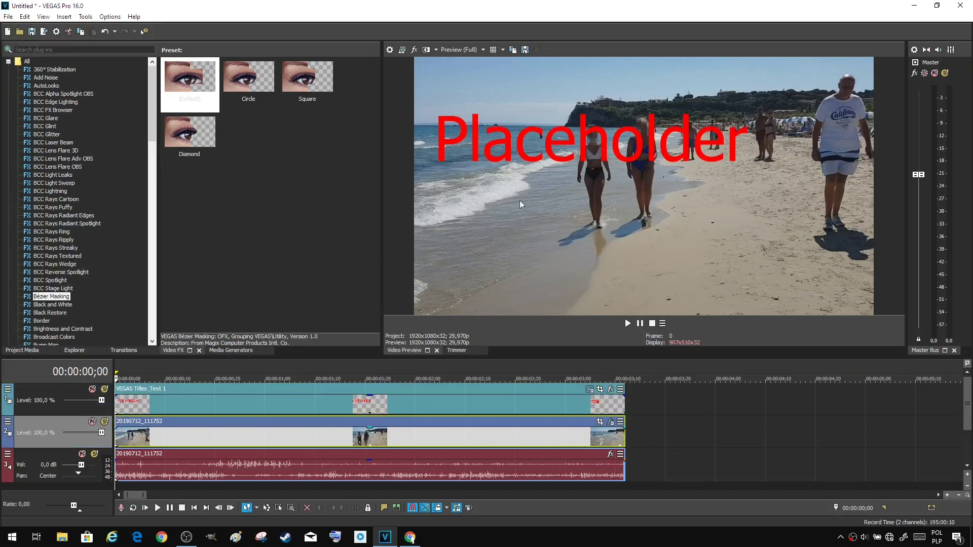
# Step: Replace the placeholder text of the generated title event with "Dziewczyny :)"
pyautogui.click(592, 397)
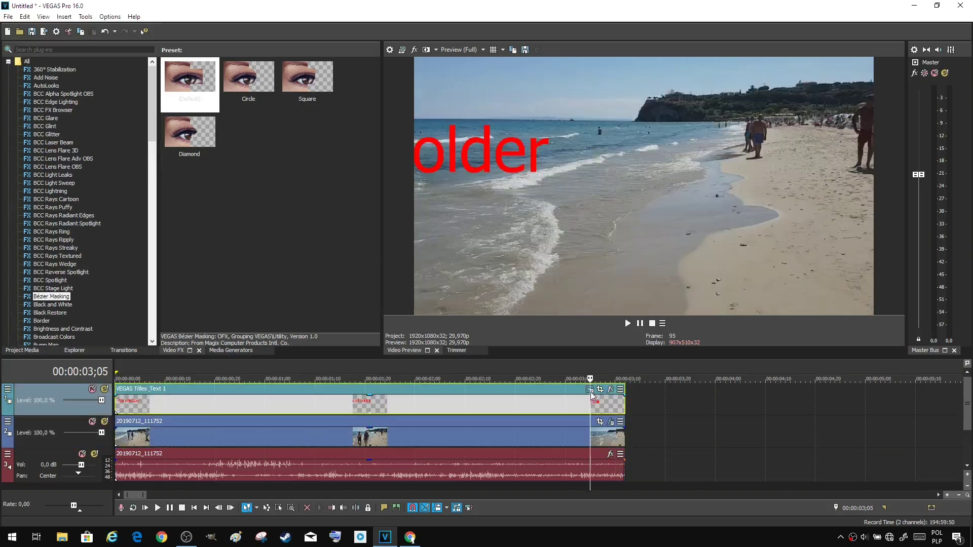
pyautogui.click(589, 389)
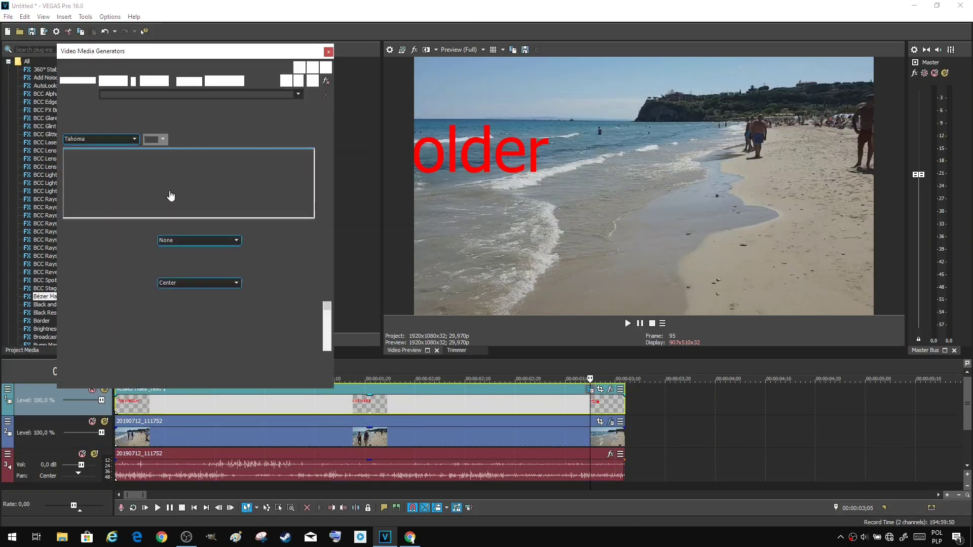
pyautogui.doubleClick(160, 164)
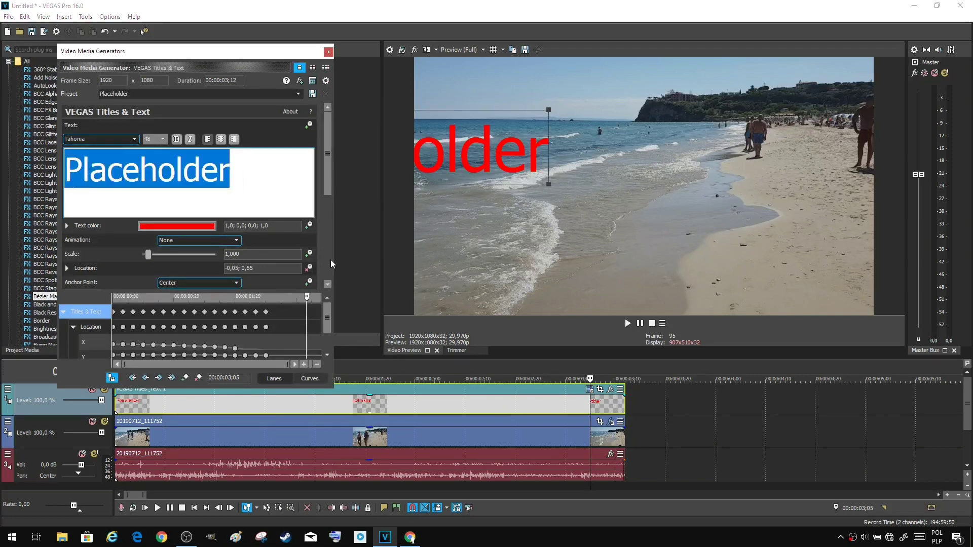
pyautogui.write('d')
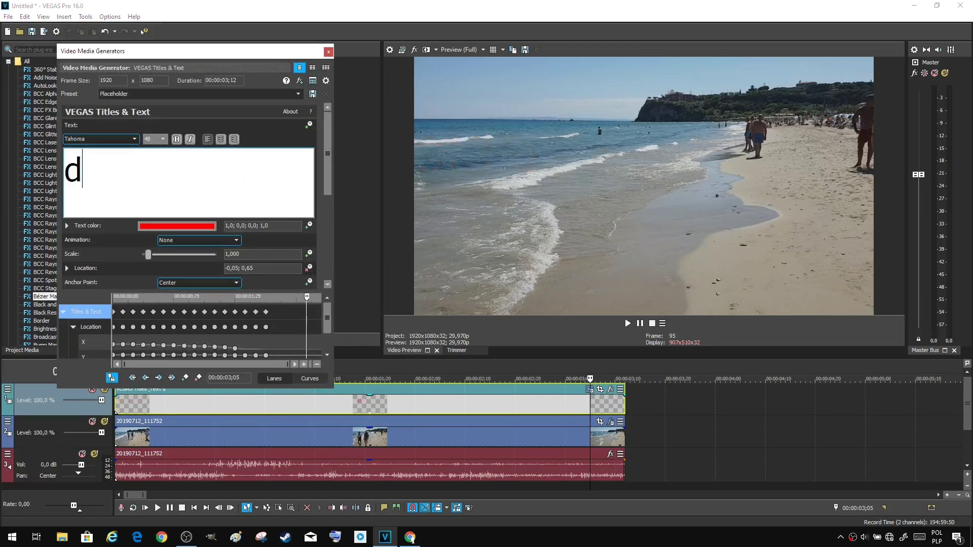
pyautogui.press('BackSpace')
pyautogui.write('Dziewczyny')
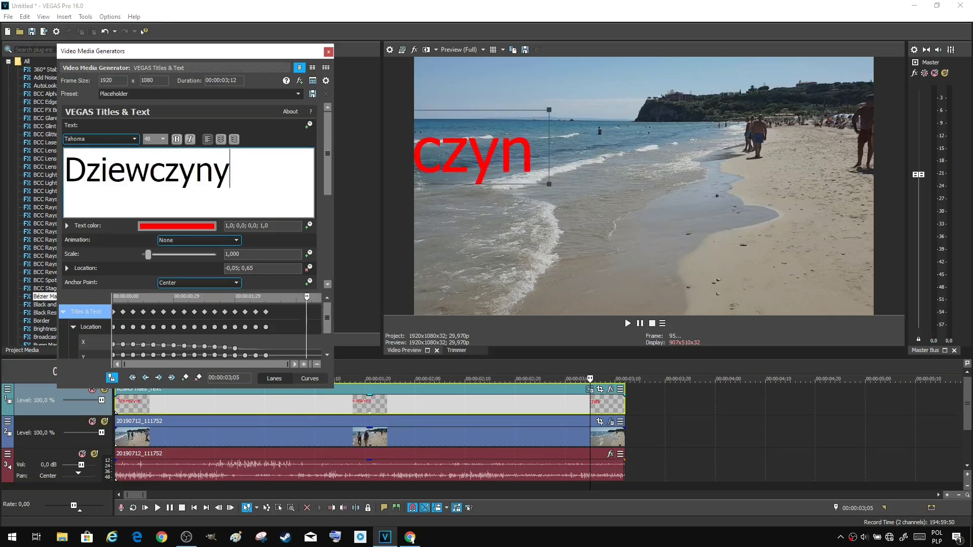
pyautogui.write(' :)')
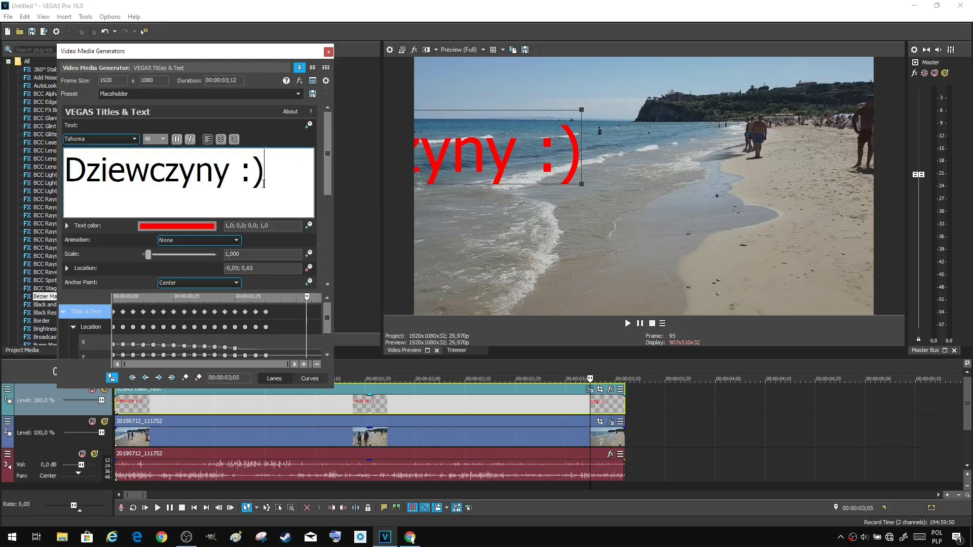
# Step: Set the whole title text to font size 10 and make it bold
pyautogui.hotkey('ctrl', 'a')
pyautogui.click(162, 139)
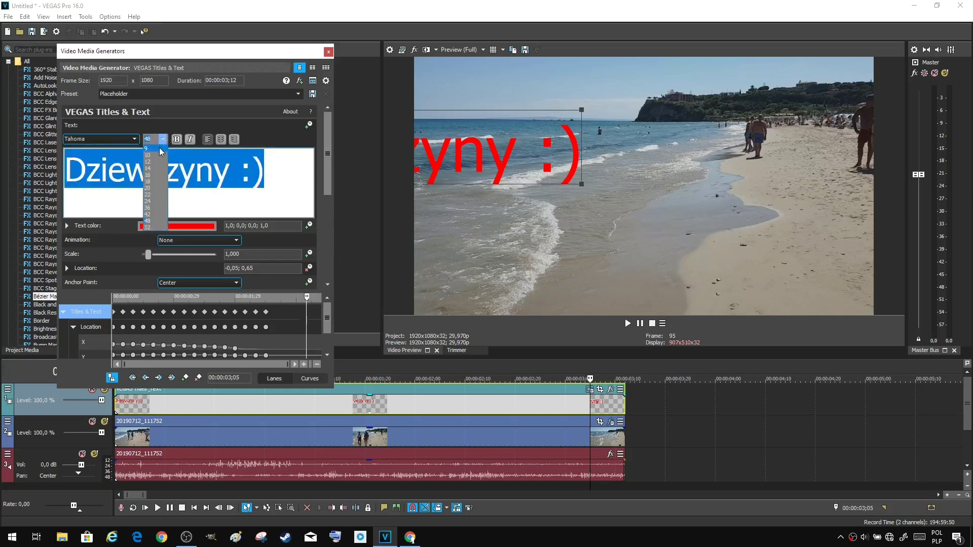
pyautogui.click(157, 154)
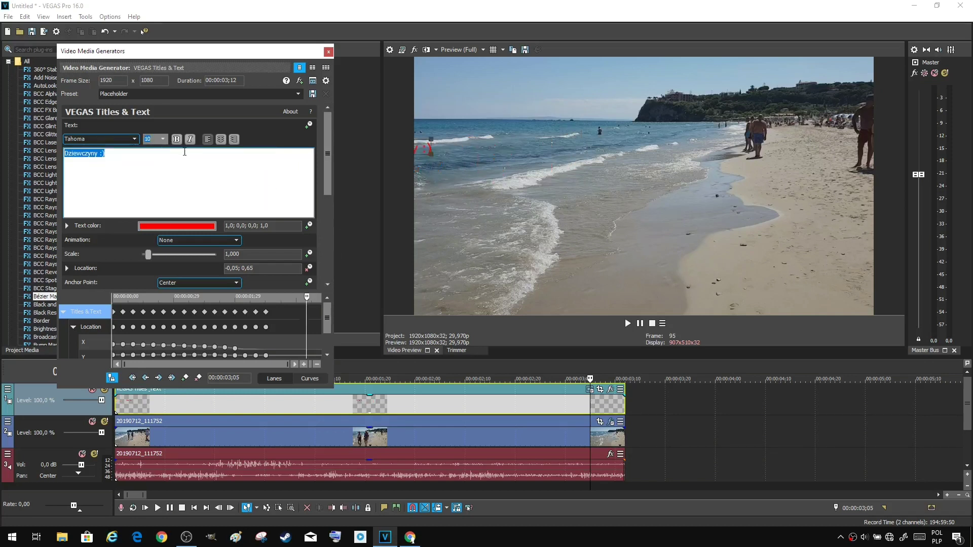
pyautogui.click(176, 138)
# Step: Change the title's text color to white and give it the Bounce animation
pyautogui.click(165, 227)
pyautogui.click(172, 271)
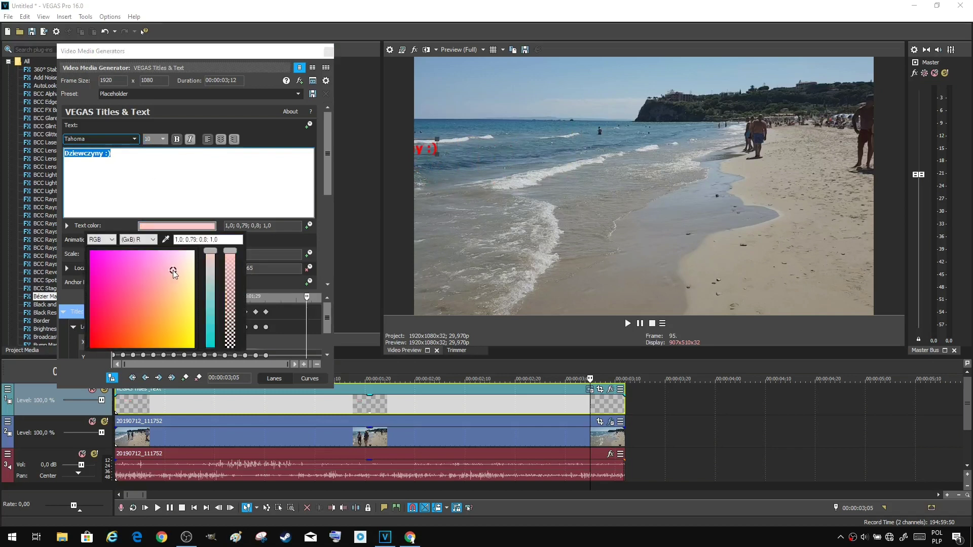
pyautogui.moveTo(172, 270); pyautogui.dragTo(194, 251)
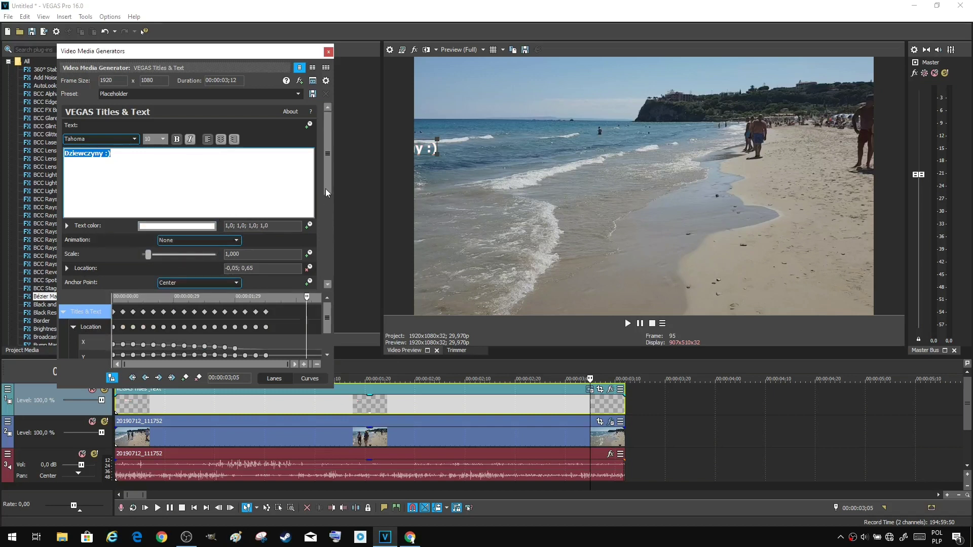
pyautogui.scroll(-1, 325, 188)
pyautogui.click(231, 238)
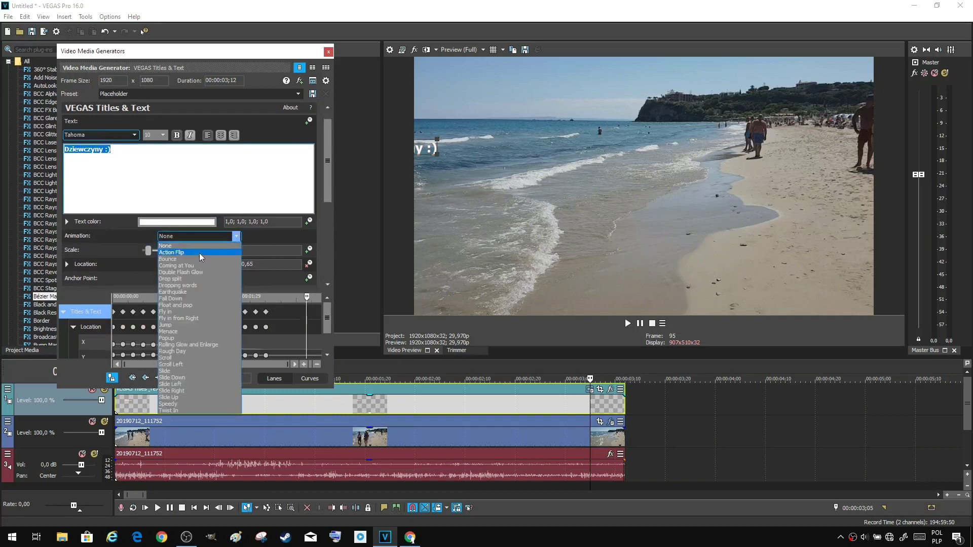
pyautogui.click(196, 258)
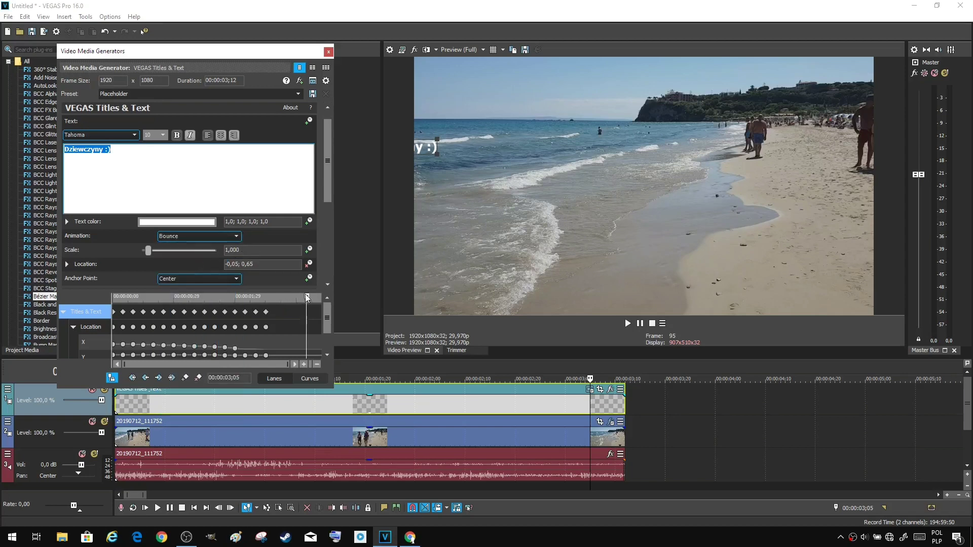
# Step: Try the Coming at You animation on the title near the start of the event
pyautogui.moveTo(307, 298); pyautogui.dragTo(117, 311)
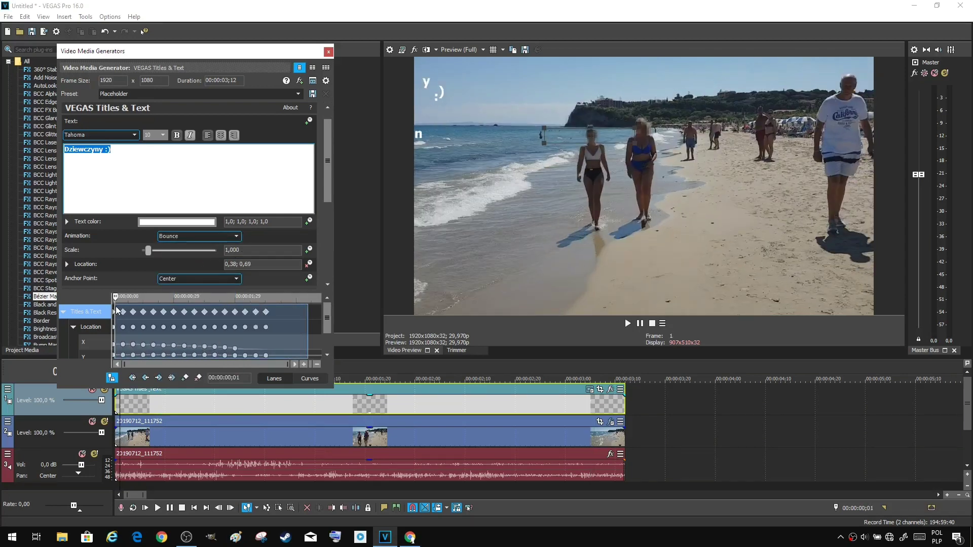
pyautogui.click(117, 310)
pyautogui.click(205, 237)
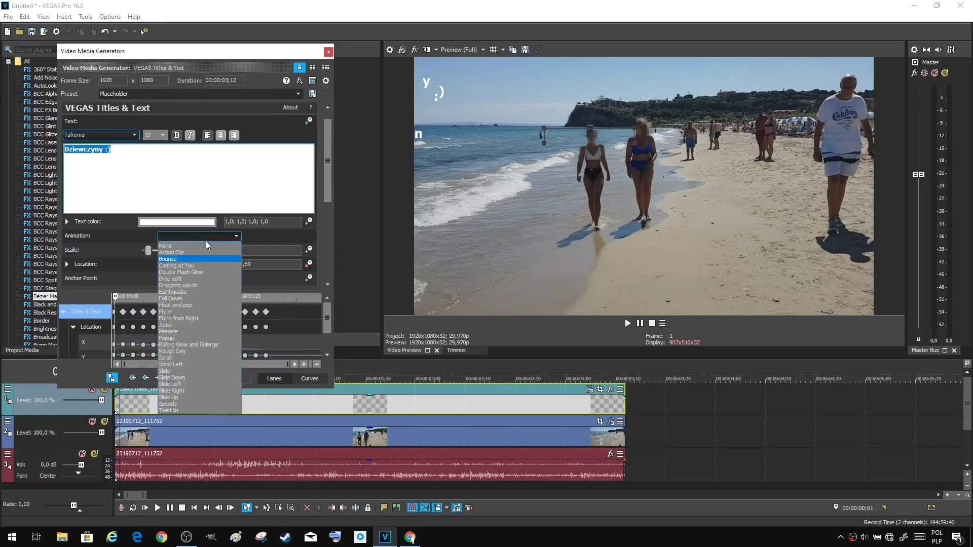
pyautogui.click(195, 266)
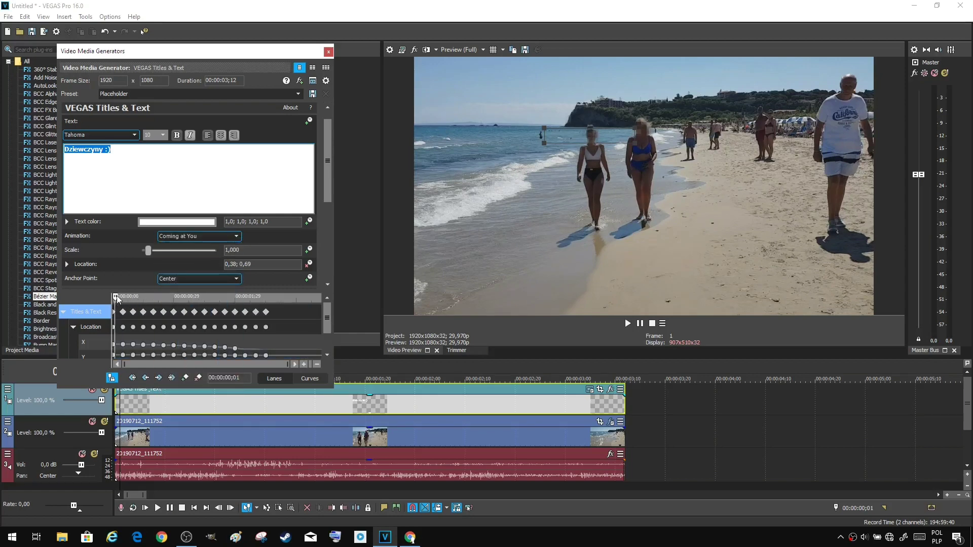
# Step: Return to the very first frame and set the title's animation to None
pyautogui.moveTo(117, 299)
pyautogui.mouseDown()
pyautogui.moveTo(196, 309)
pyautogui.moveTo(112, 310)
pyautogui.mouseUp()
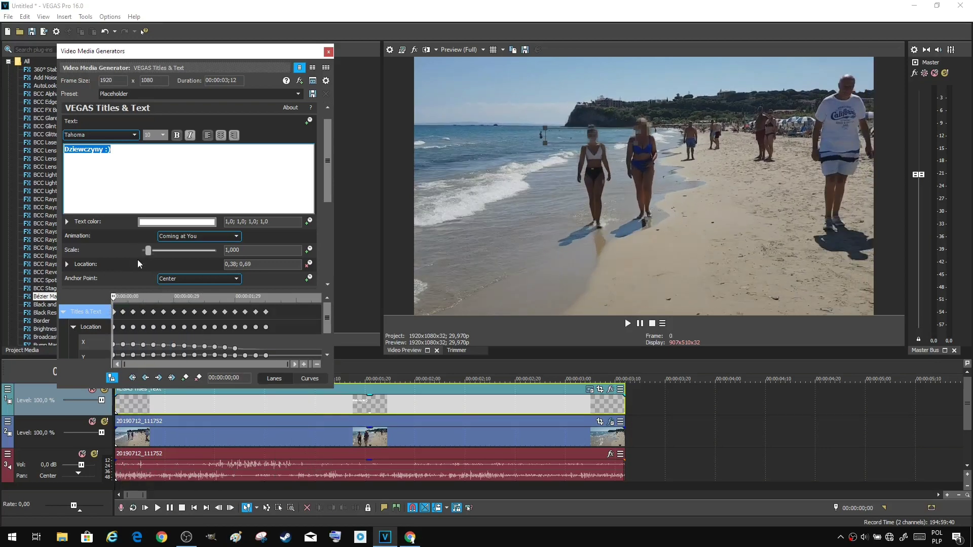
pyautogui.click(175, 236)
pyautogui.click(177, 247)
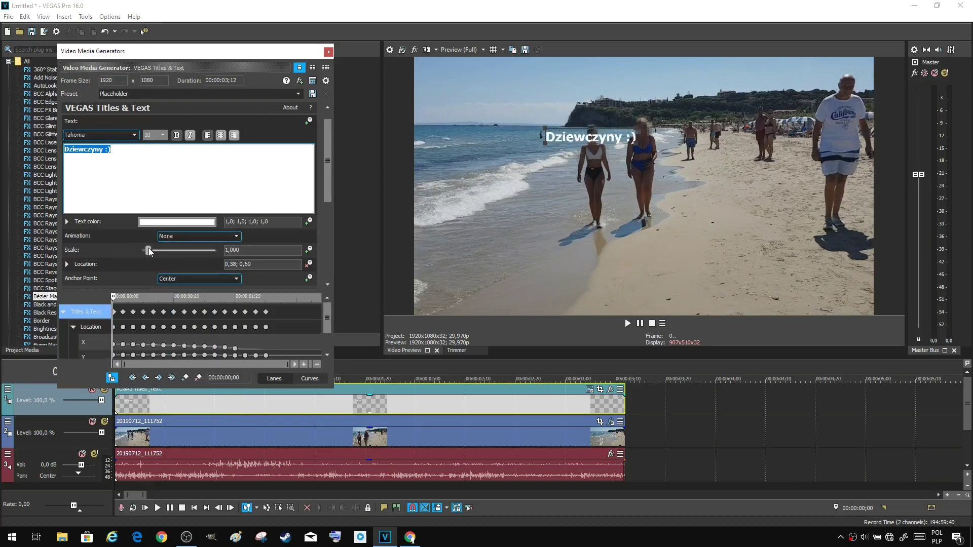
# Step: Give the title text an outline about 5,374 wide
pyautogui.scroll(-3, 327, 194)
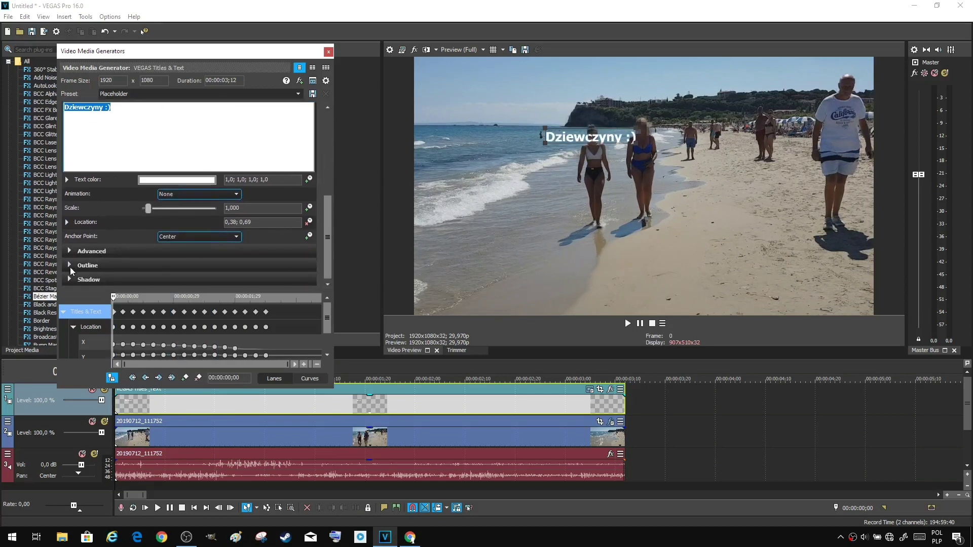
pyautogui.click(69, 265)
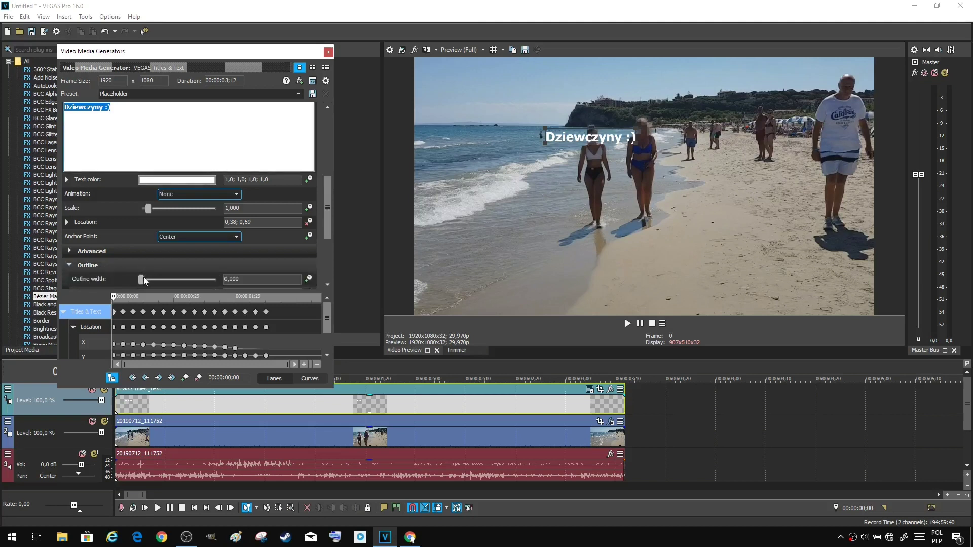
pyautogui.moveTo(144, 278); pyautogui.dragTo(181, 279)
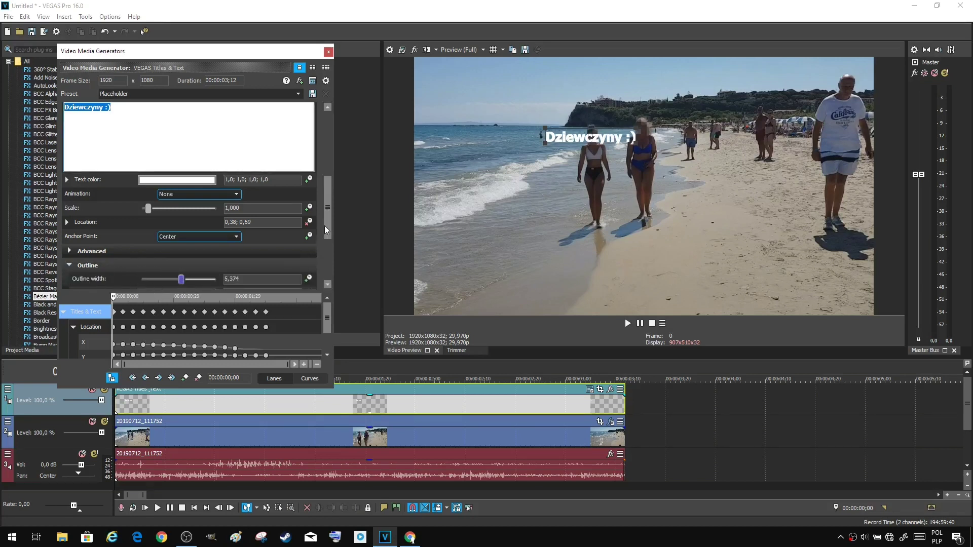
# Step: Set the title's outline color to magenta (1,0; 0,0; 1,0; 1,0) and close the title generator
pyautogui.scroll(-2, 326, 226)
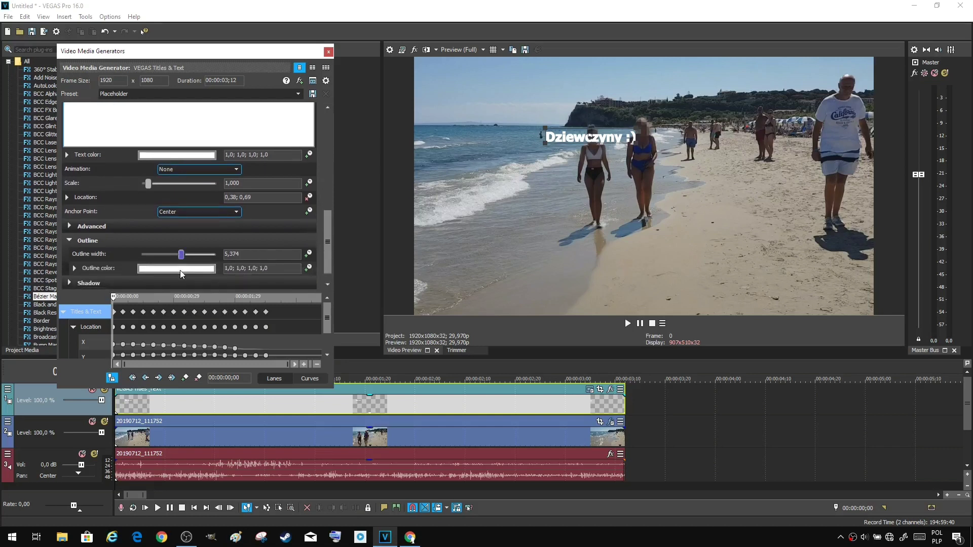
pyautogui.click(180, 270)
pyautogui.moveTo(122, 319); pyautogui.dragTo(85, 289)
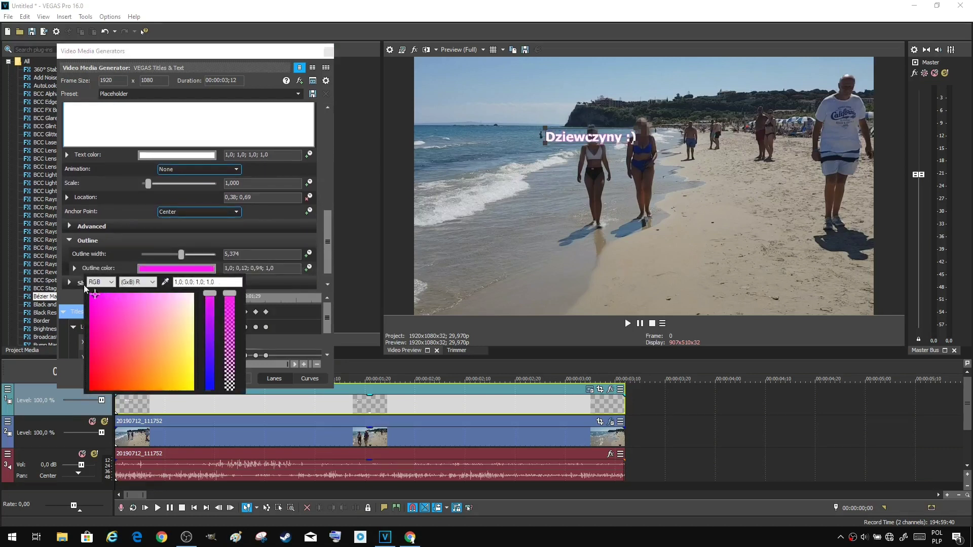
pyautogui.click(252, 235)
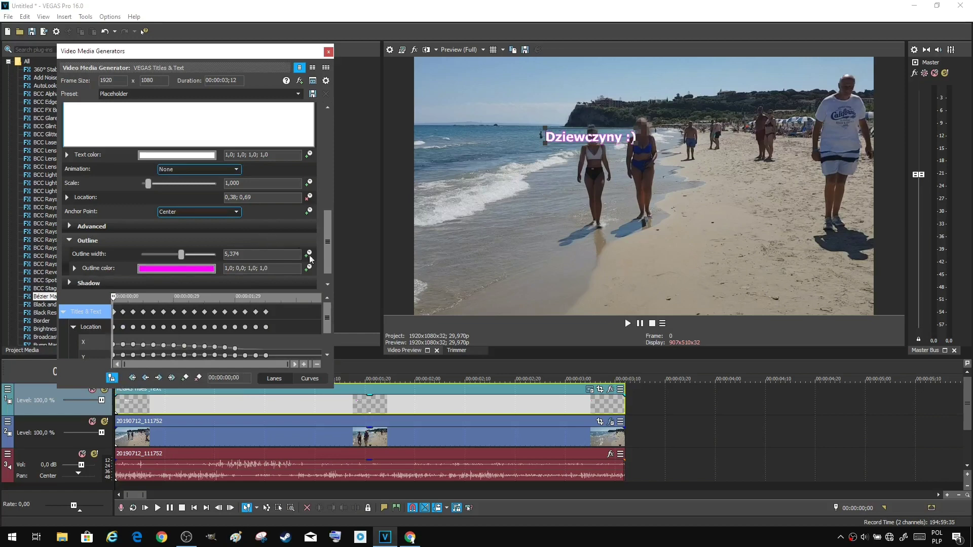
pyautogui.moveTo(325, 241); pyautogui.dragTo(325, 269)
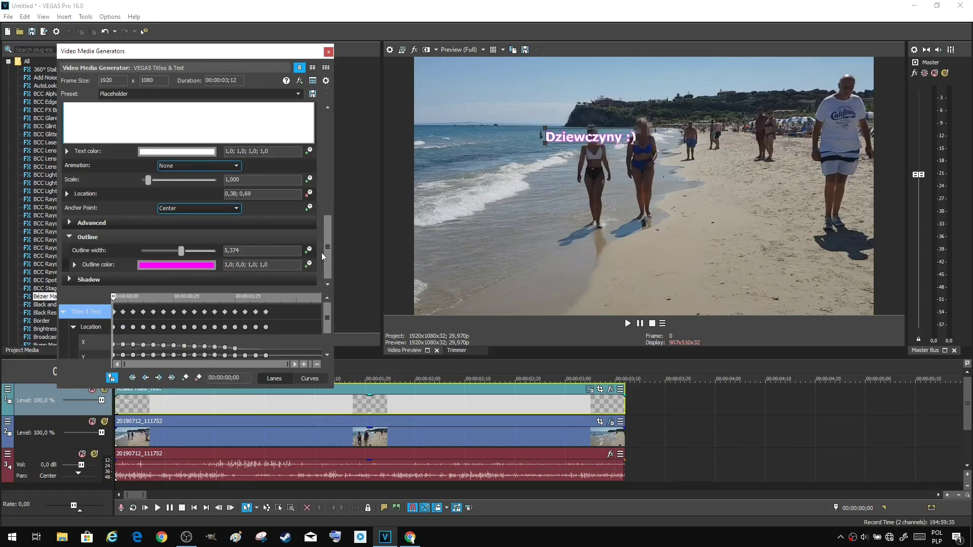
pyautogui.click(328, 51)
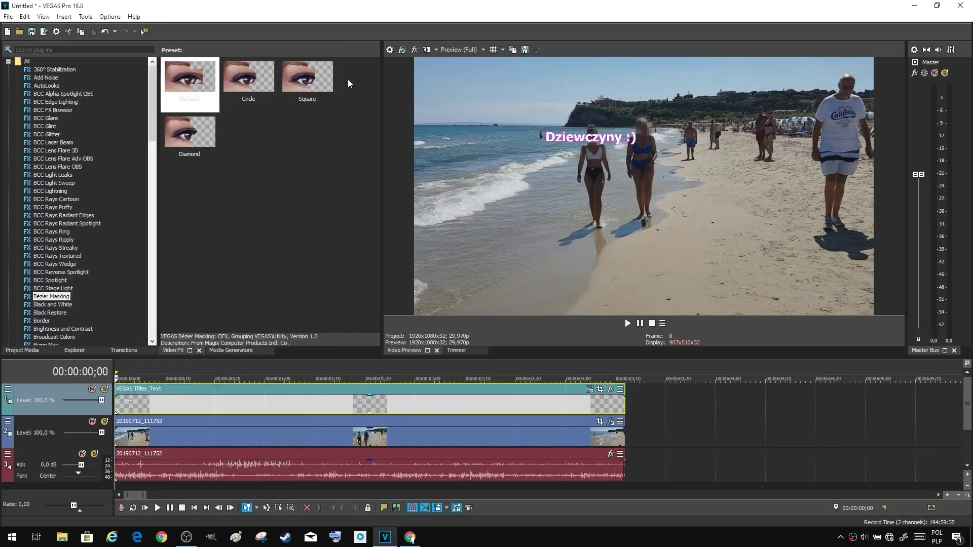
# Step: Shift the title event's pan/crop frame to X Center about 871,6 and Y Center about 667,7, placing the text above the women's heads
pyautogui.click(600, 390)
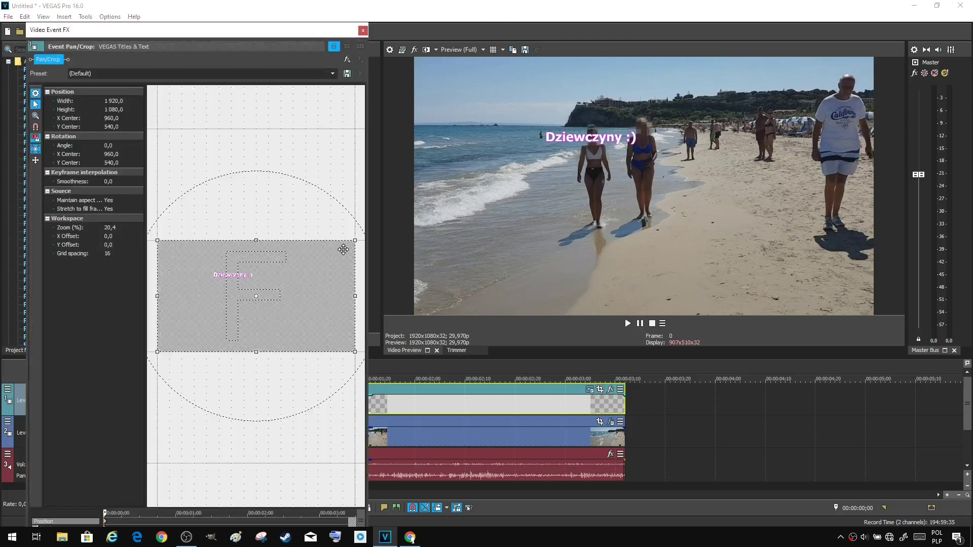
pyautogui.moveTo(237, 277)
pyautogui.mouseDown()
pyautogui.moveTo(250, 270)
pyautogui.moveTo(226, 290)
pyautogui.mouseUp()
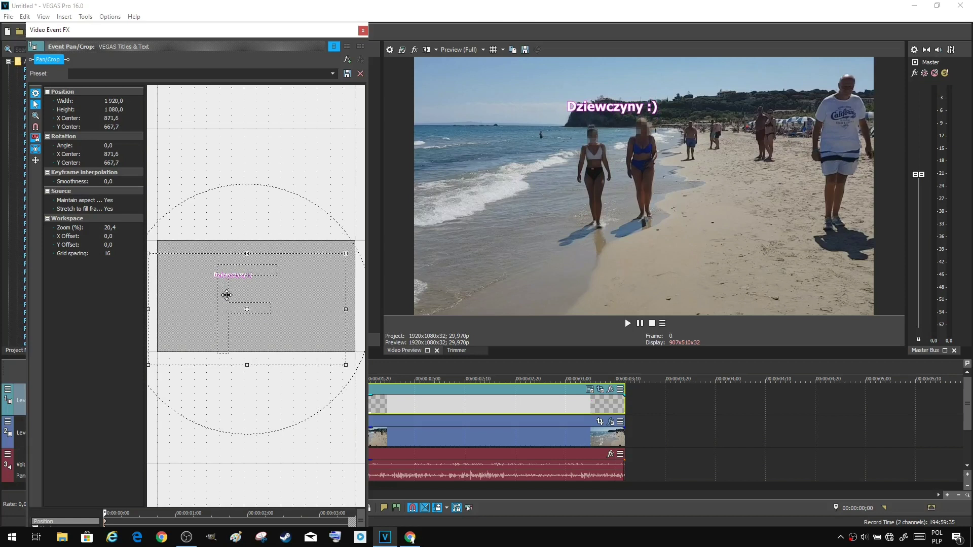
pyautogui.click(363, 31)
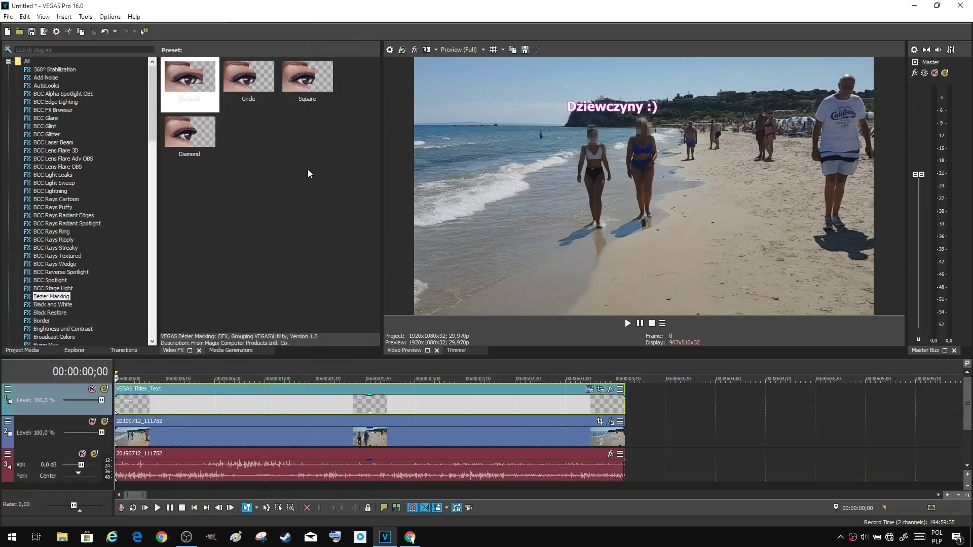
# Step: Briefly play the clip and lower the preview quality to Draft (Half)
pyautogui.click(628, 323)
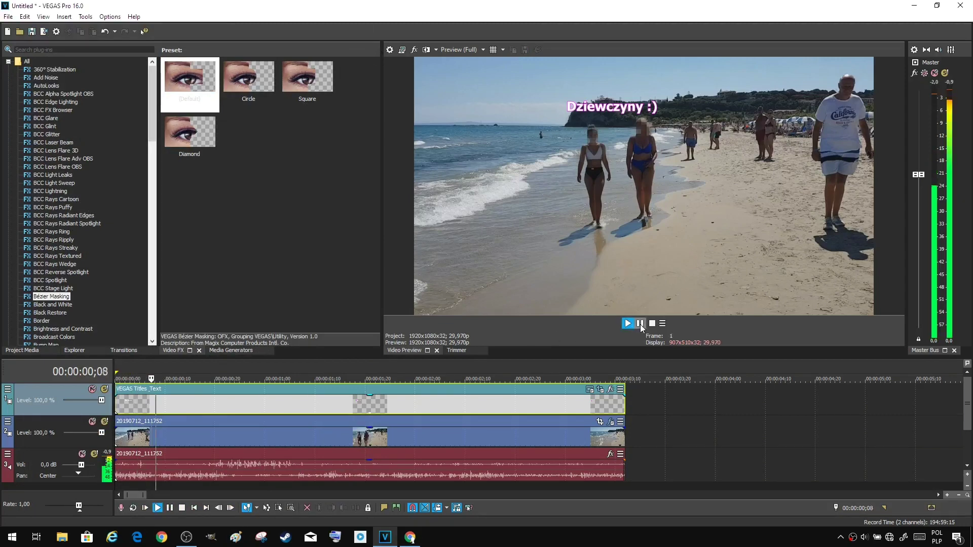
pyautogui.press('space')
pyautogui.click(458, 49)
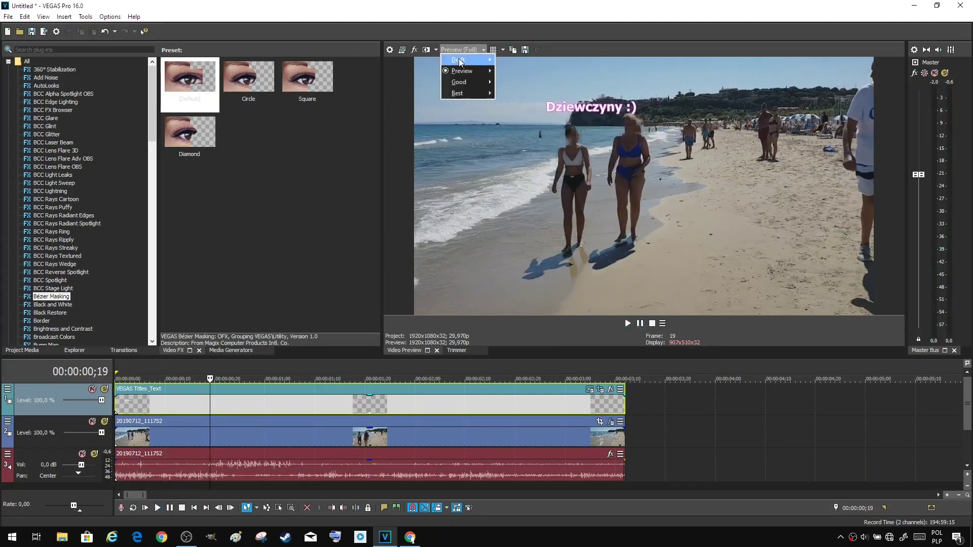
pyautogui.moveTo(481, 59)
pyautogui.click(510, 83)
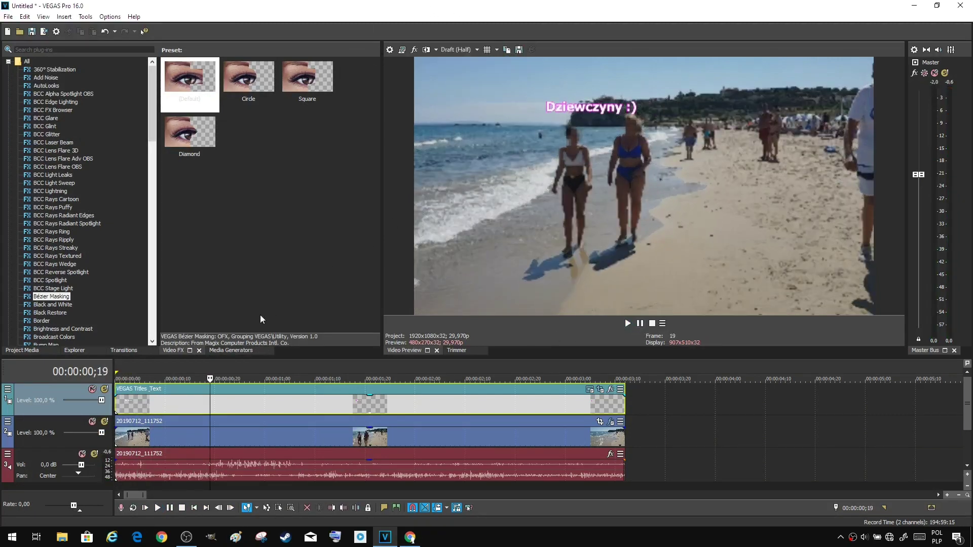
# Step: Play the clip from the start through its end section, examining how the title follows the women out of frame
pyautogui.press('space')
pyautogui.press('space')
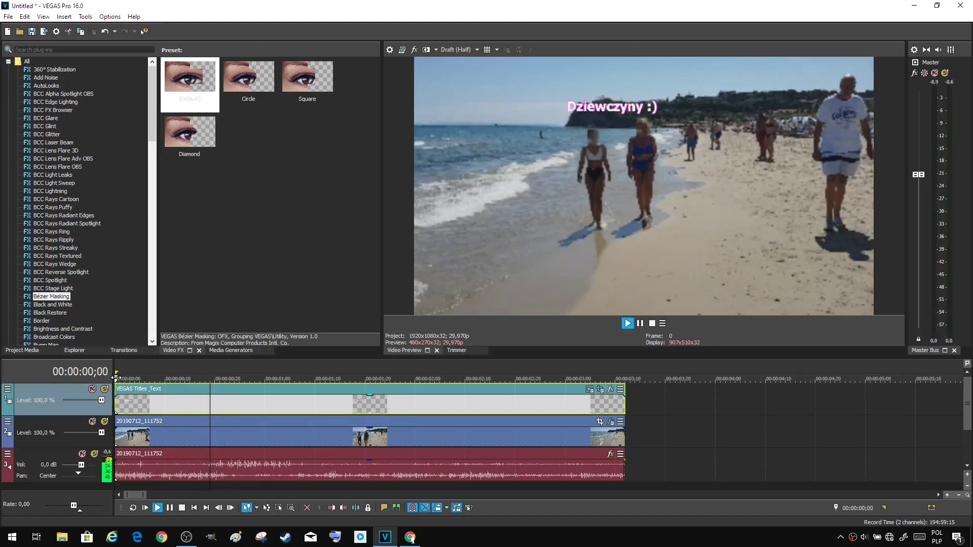
pyautogui.click(640, 323)
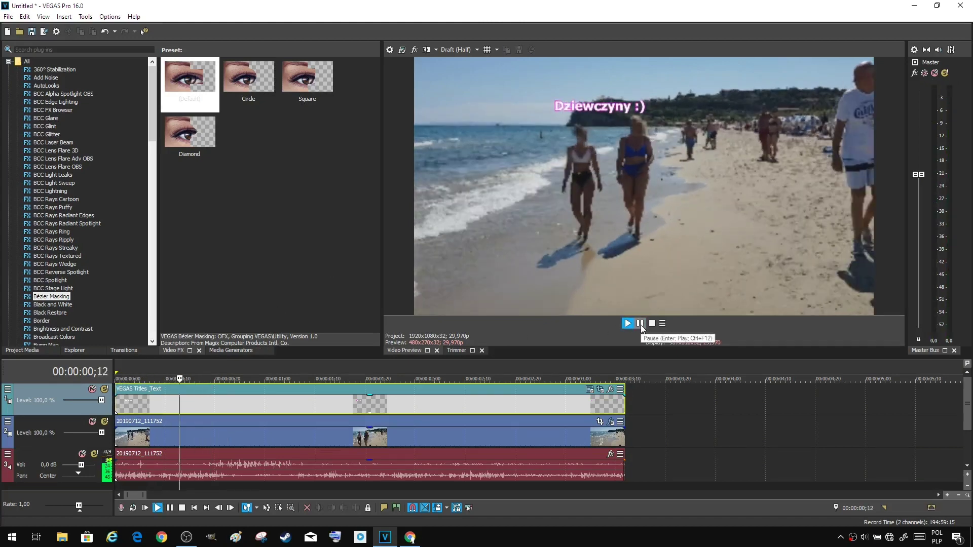
pyautogui.click(641, 325)
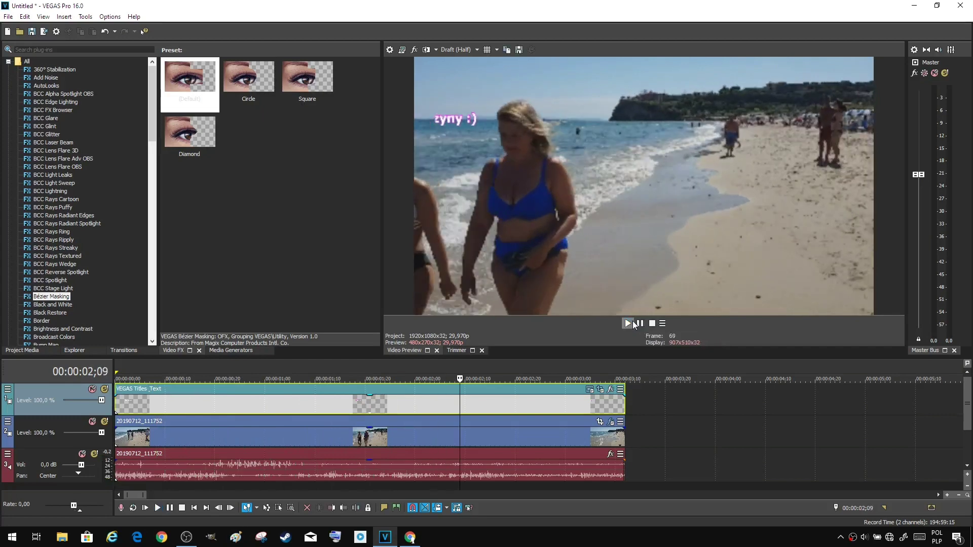
pyautogui.click(629, 324)
pyautogui.click(641, 323)
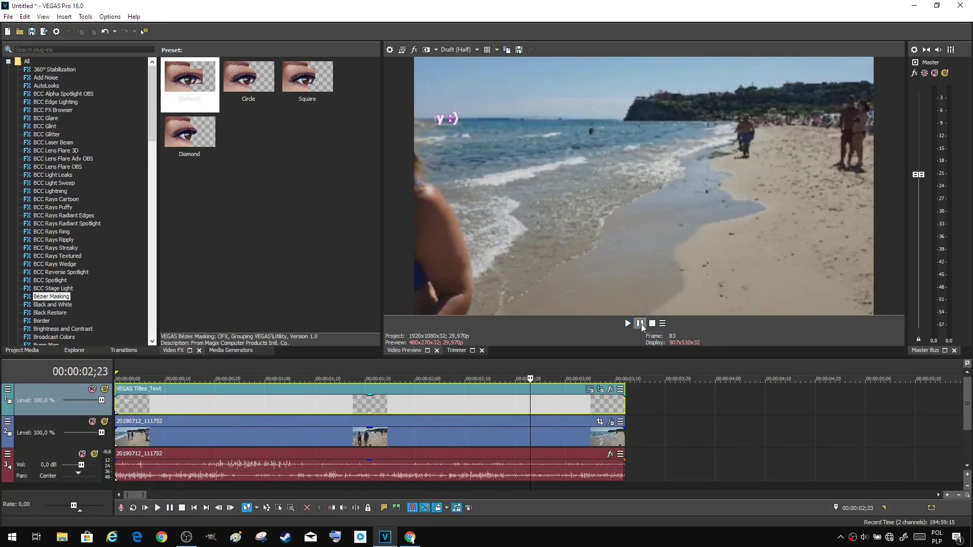
pyautogui.click(641, 325)
pyautogui.click(641, 324)
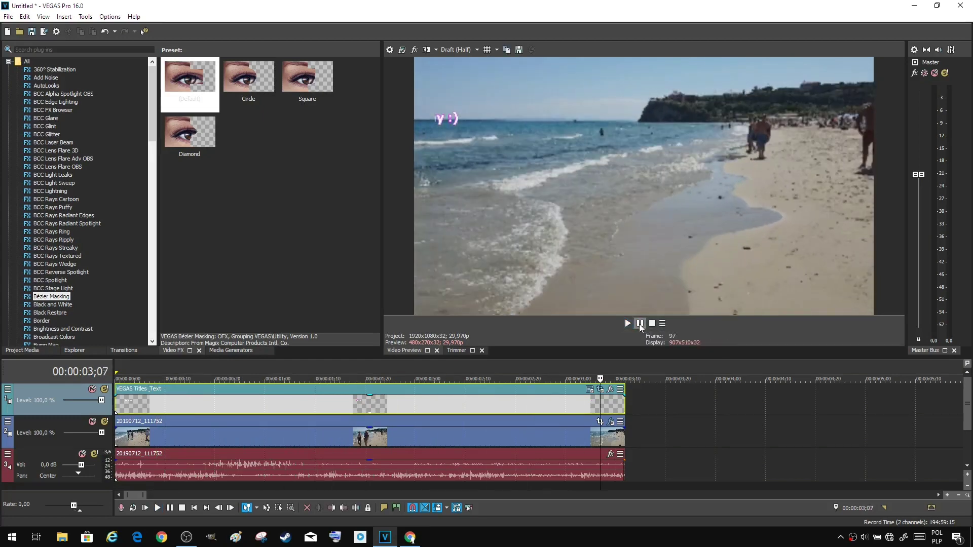
pyautogui.moveTo(601, 378); pyautogui.dragTo(525, 378)
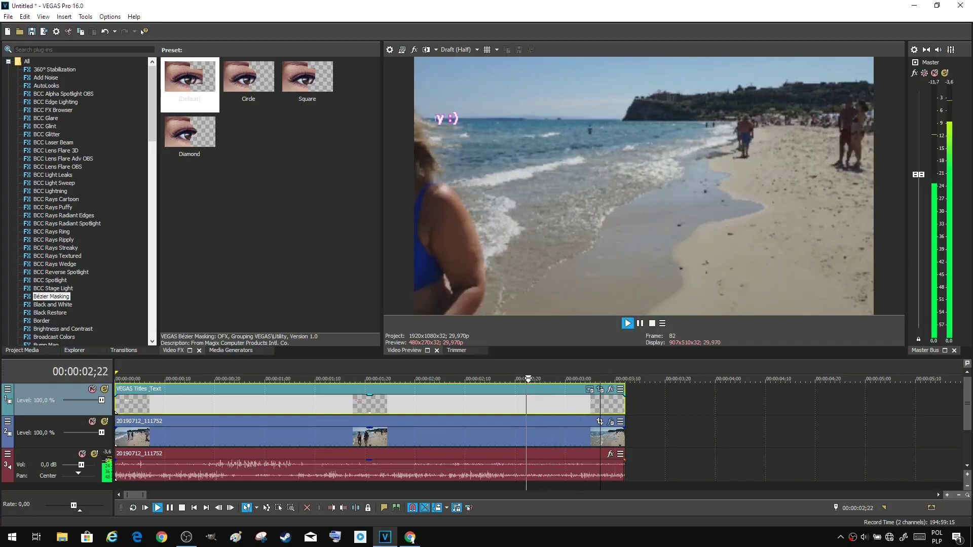
# Step: Set the preview quality to Draft (Full) and play the clip's last section up to 00:00:02;29
pyautogui.click(454, 51)
pyautogui.moveTo(457, 60)
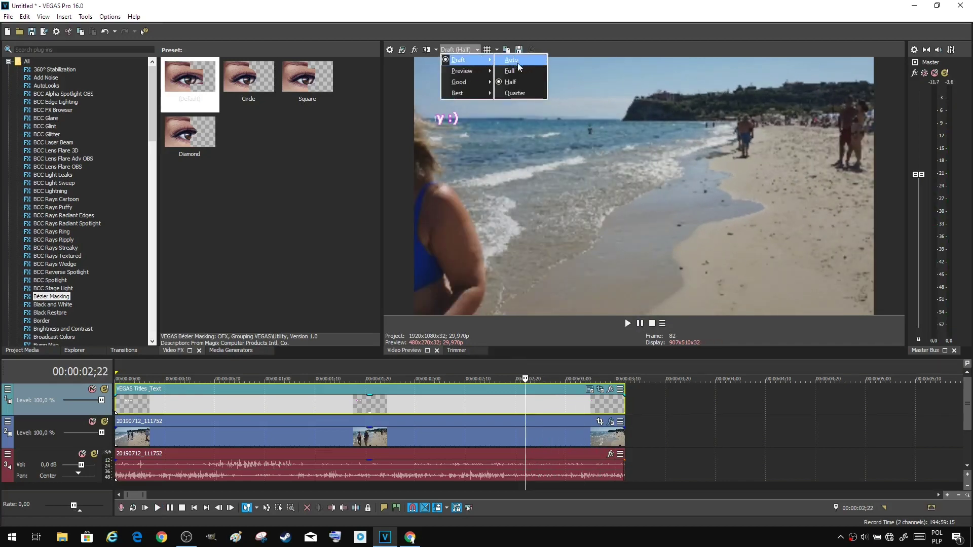
pyautogui.click(514, 71)
pyautogui.press('space')
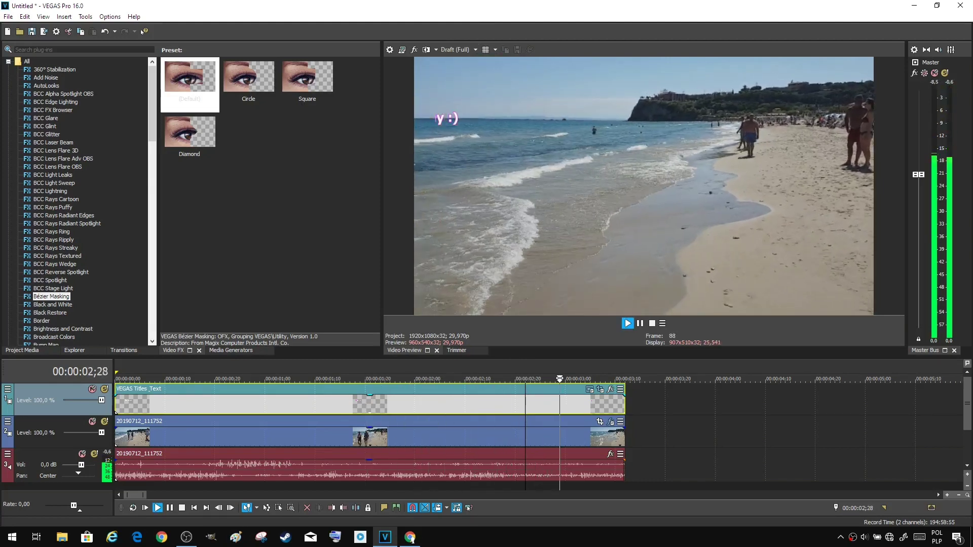
pyautogui.press('space')
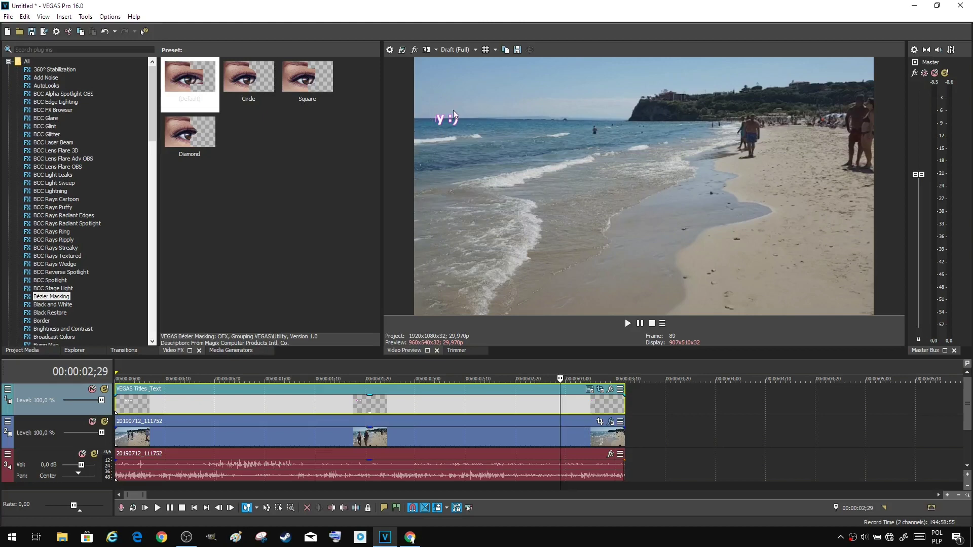
# Step: At 00:00:02;29, shift the title event's pan/crop frame sideways so the remaining text leaves the picture
pyautogui.click(601, 391)
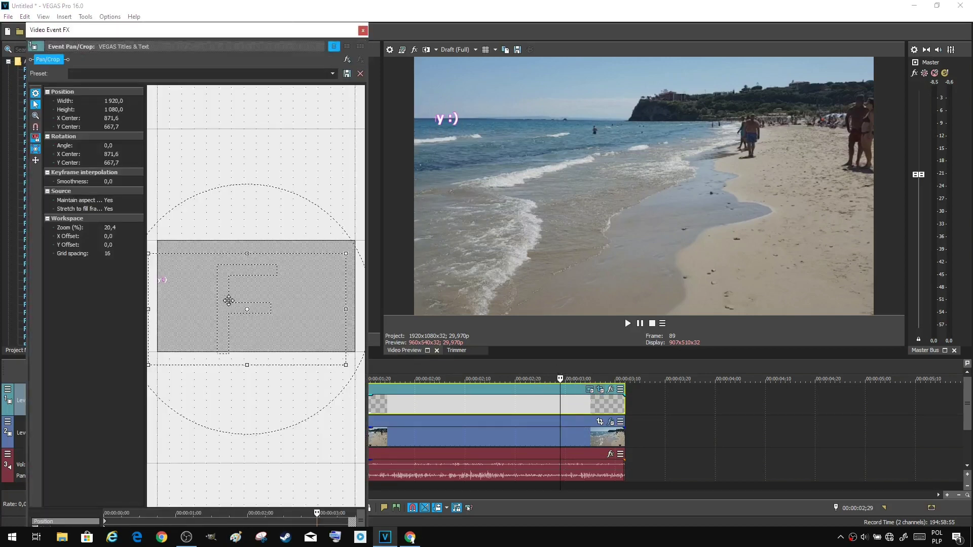
pyautogui.moveTo(240, 289); pyautogui.dragTo(264, 286)
pyautogui.click(363, 30)
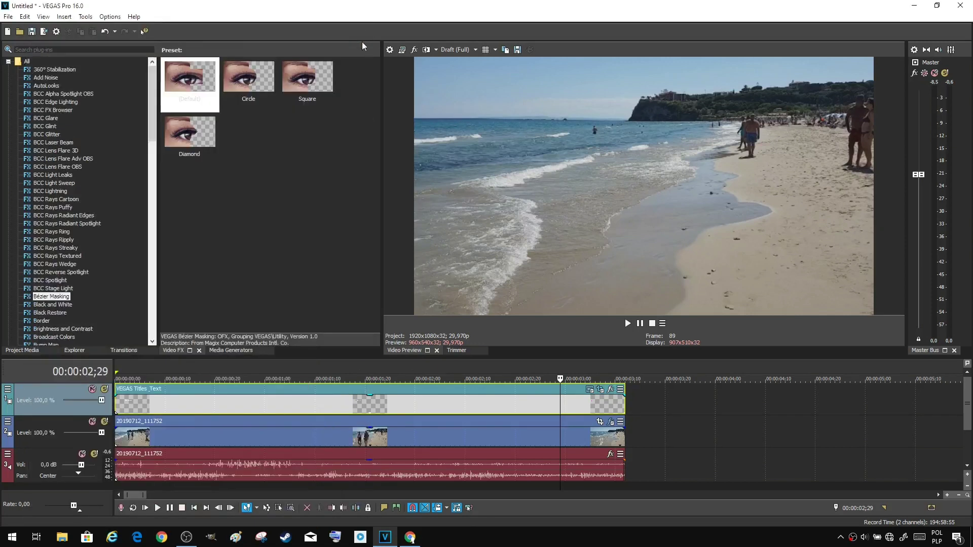
# Step: Play back the clip to review the title's movement above the walking women and its exit from the frame
pyautogui.click(477, 403)
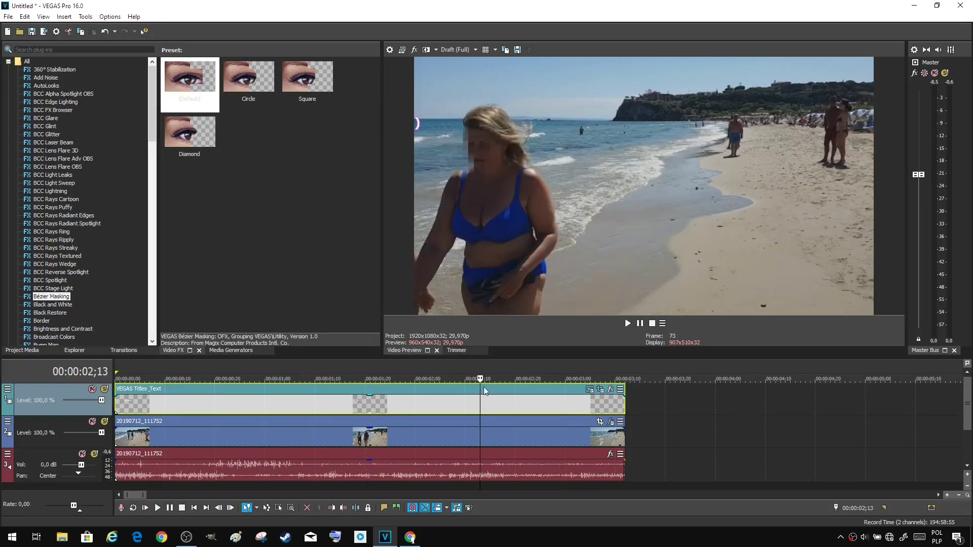
pyautogui.press('space')
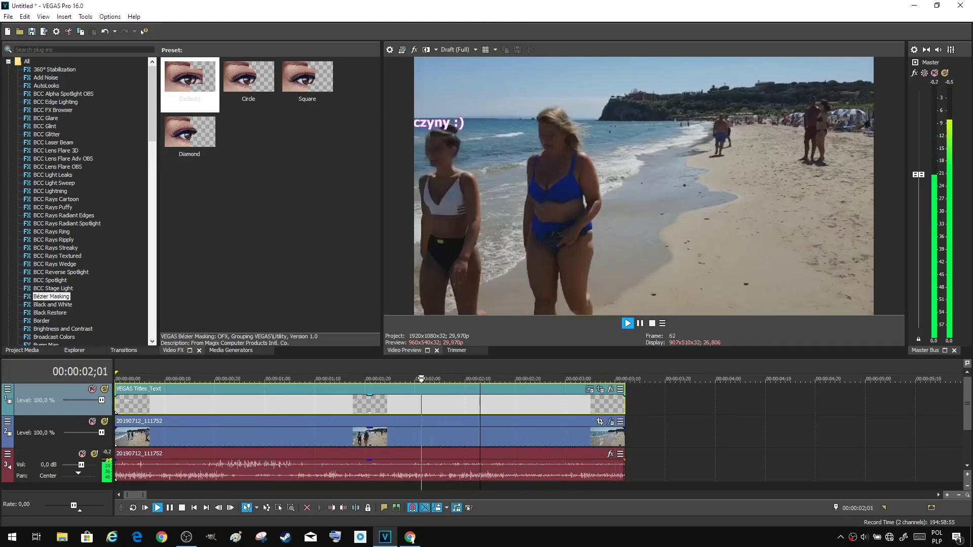
pyautogui.press('space')
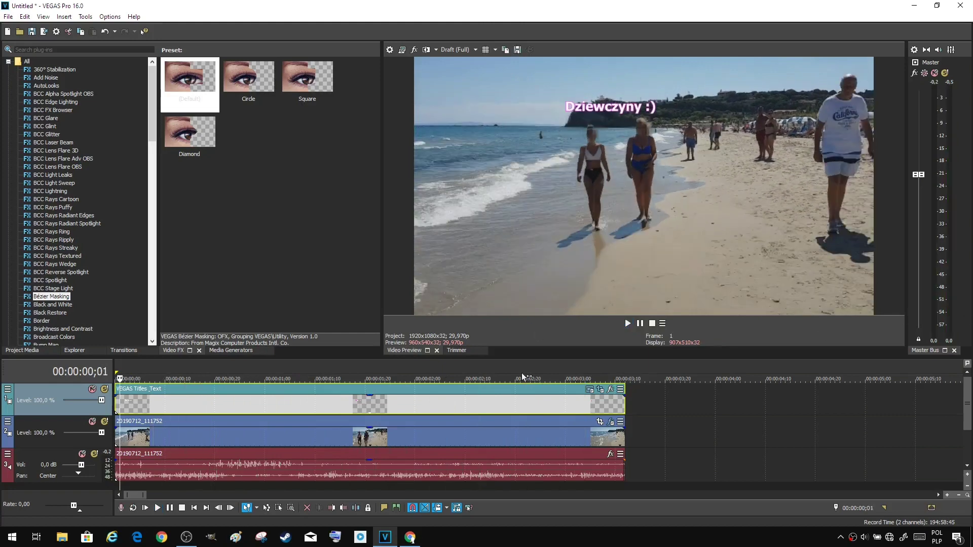
pyautogui.click(628, 323)
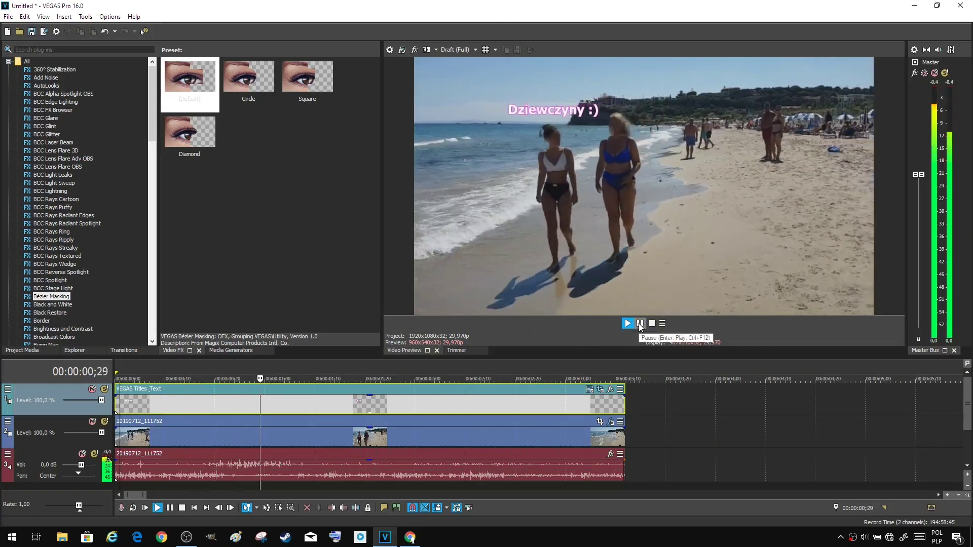
pyautogui.click(640, 324)
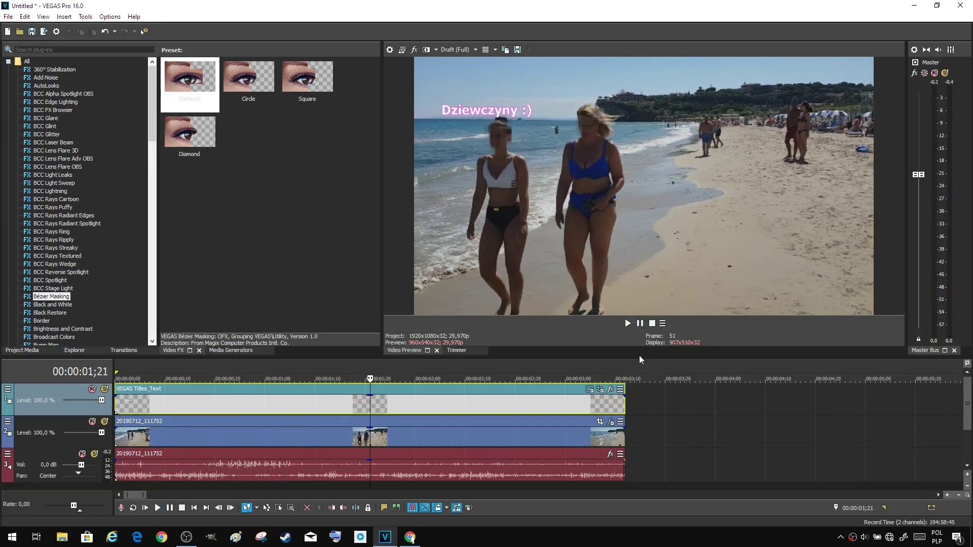
# Step: Play the clip from about 00:00:01;21 and pause near its end at 00:00:03;10
pyautogui.click(640, 324)
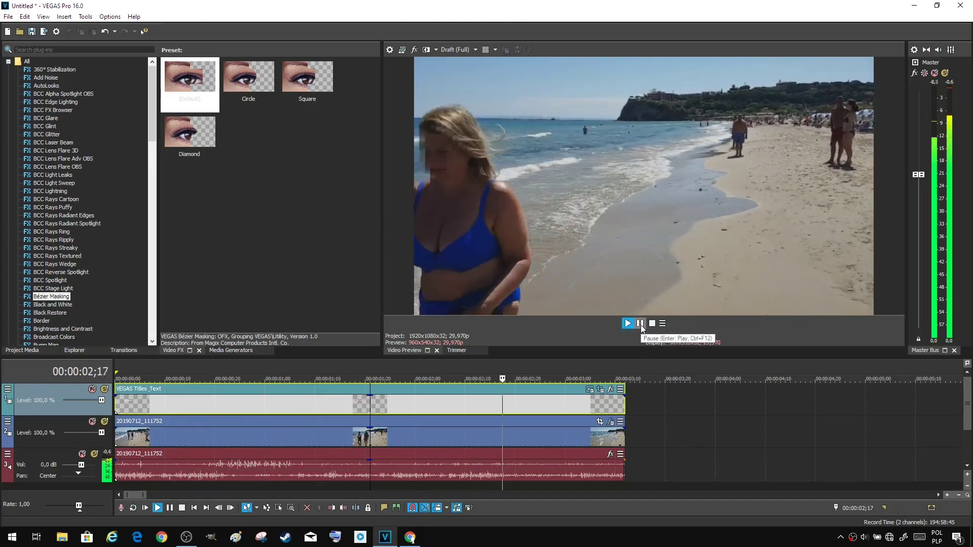
pyautogui.click(641, 324)
# Step: Save the project as Untitled.veg in a new folder "Jak zamazać twarze obiektów i dodać tekst do obiektu" inside the VEGAS Pro folder
pyautogui.click(8, 17)
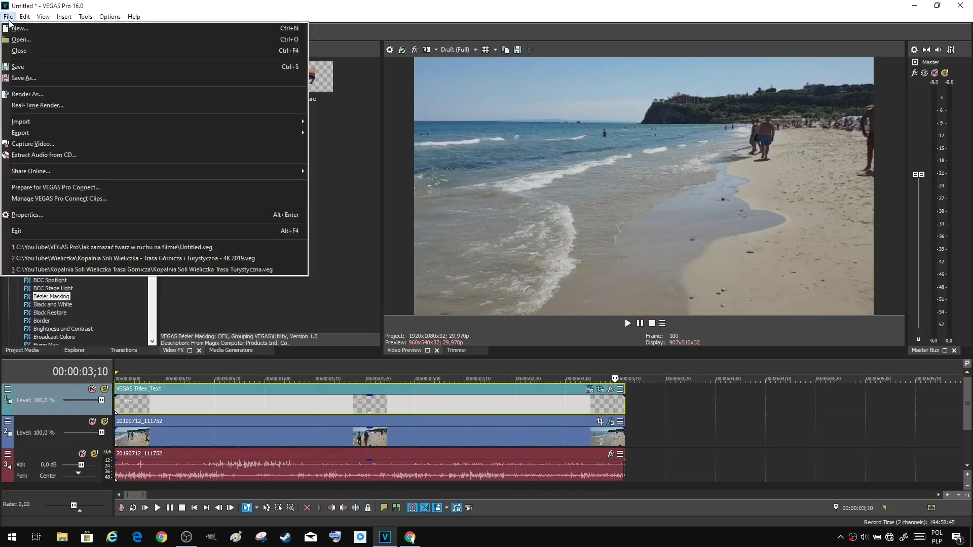
pyautogui.click(16, 78)
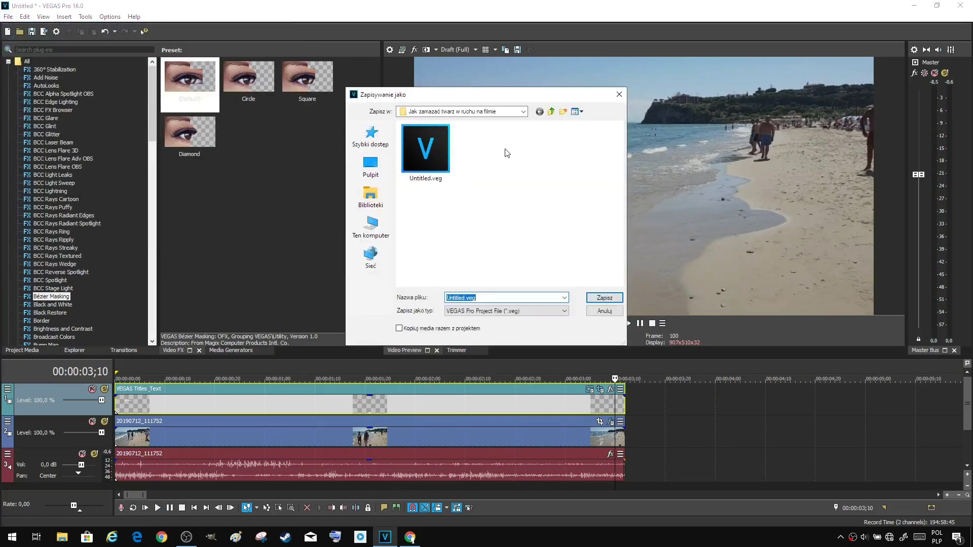
pyautogui.click(552, 111)
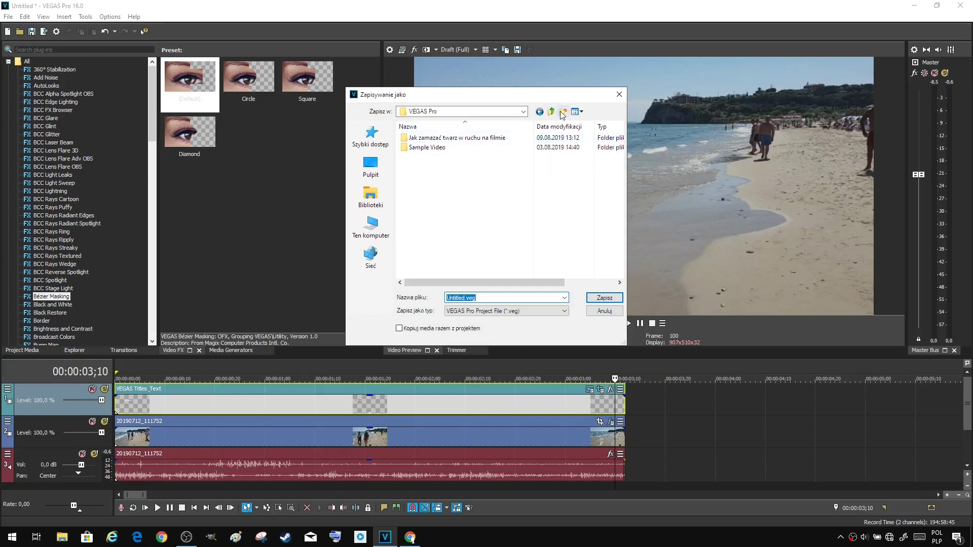
pyautogui.click(562, 112)
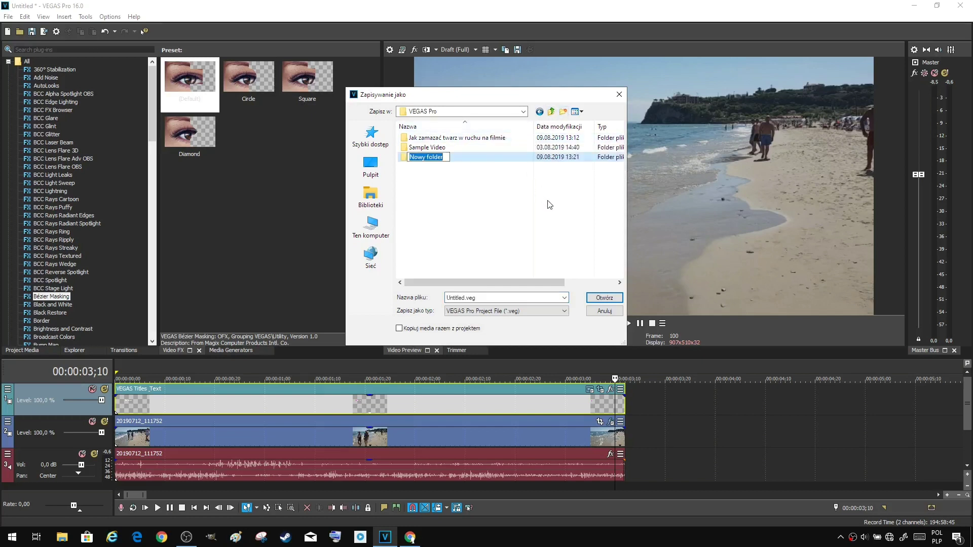
pyautogui.write('Jak zamazać twarze')
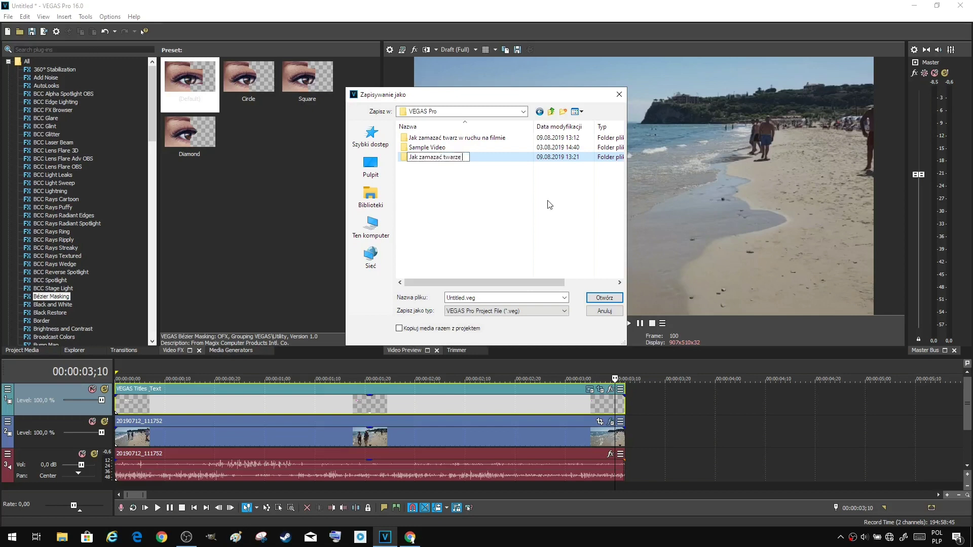
pyautogui.write(' obiektów i dodać tekst do obiektu')
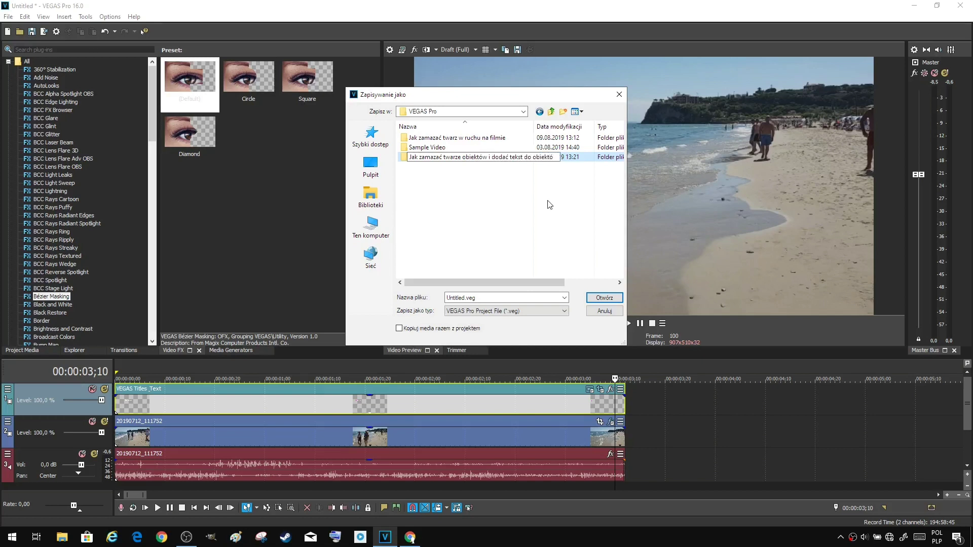
pyautogui.press('Return')
pyautogui.press('Return')
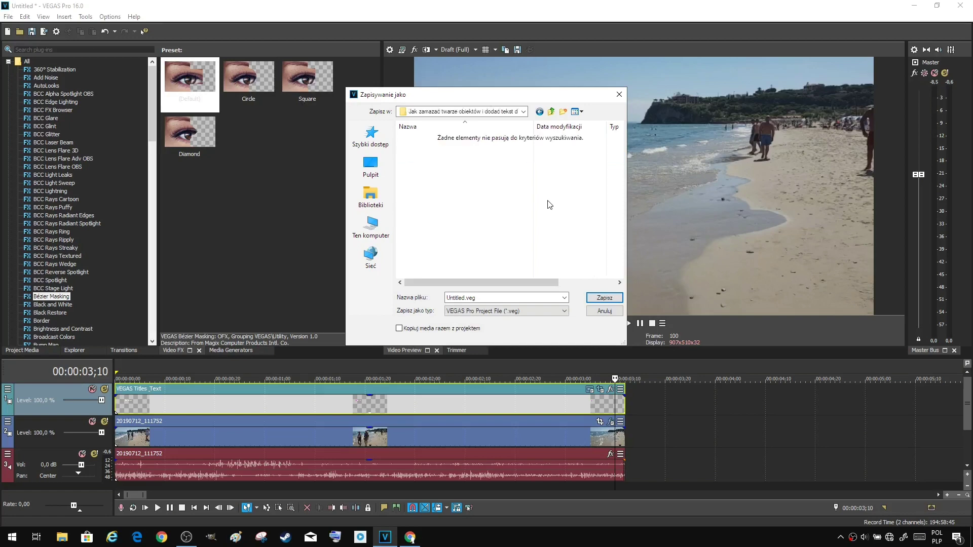
pyautogui.click(593, 296)
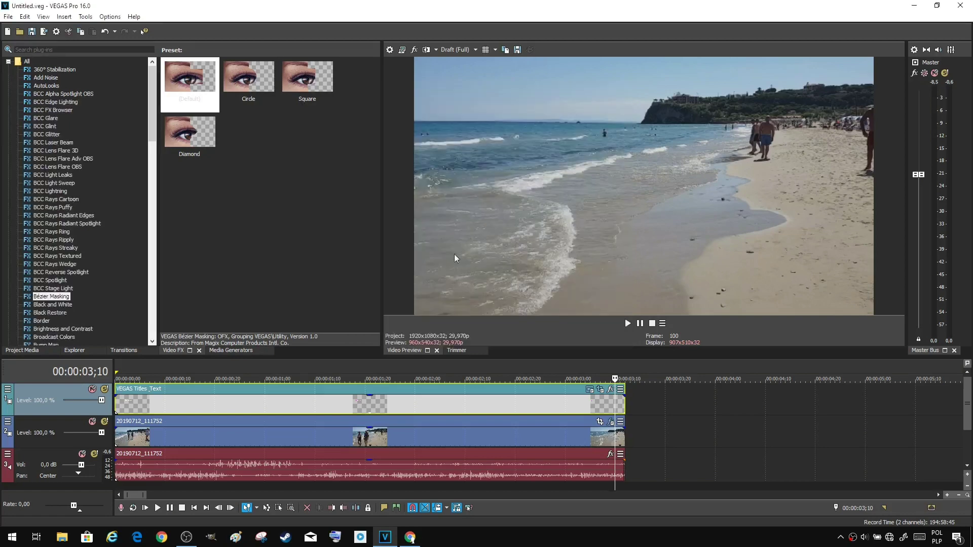
# Step: Render the project to Untitled.mp4 in the project location, using MAGIX HEVC/AAC MP4 with the Internet HD 1080p 29.97 fps (Intel QSV) template
pyautogui.click(7, 17)
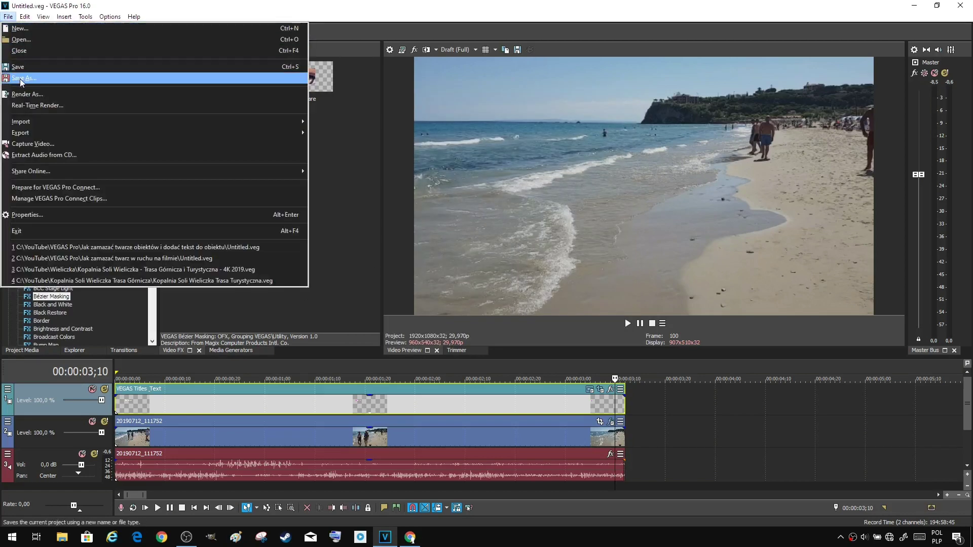
pyautogui.click(25, 98)
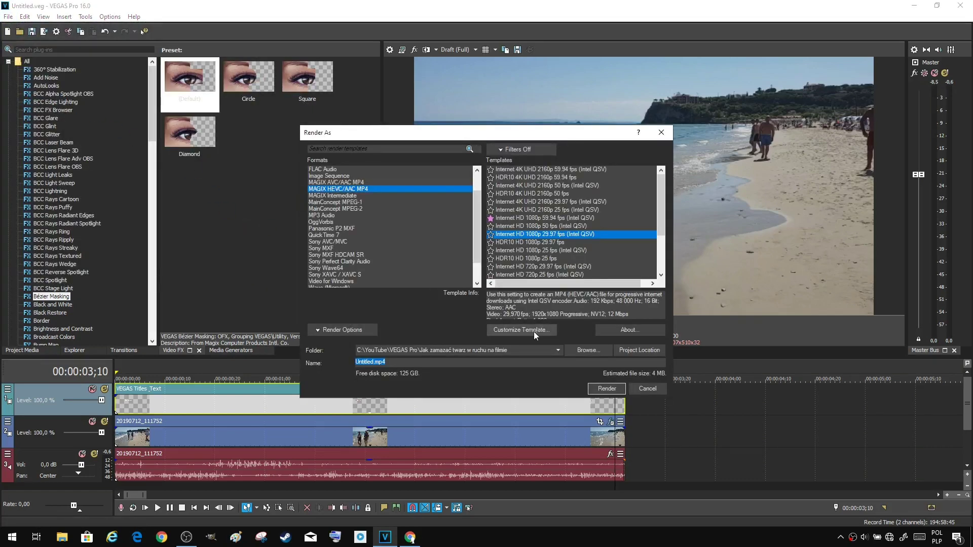
pyautogui.click(631, 351)
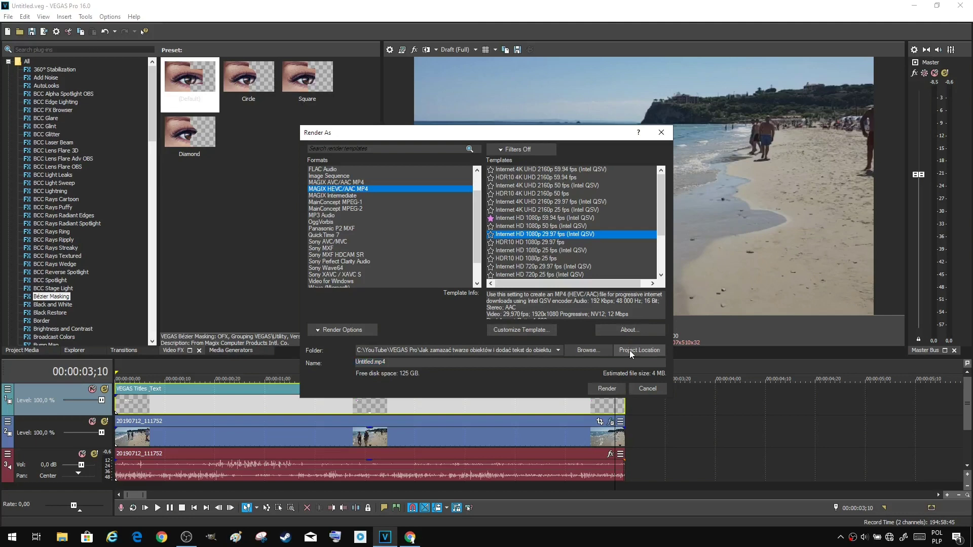
pyautogui.click(601, 391)
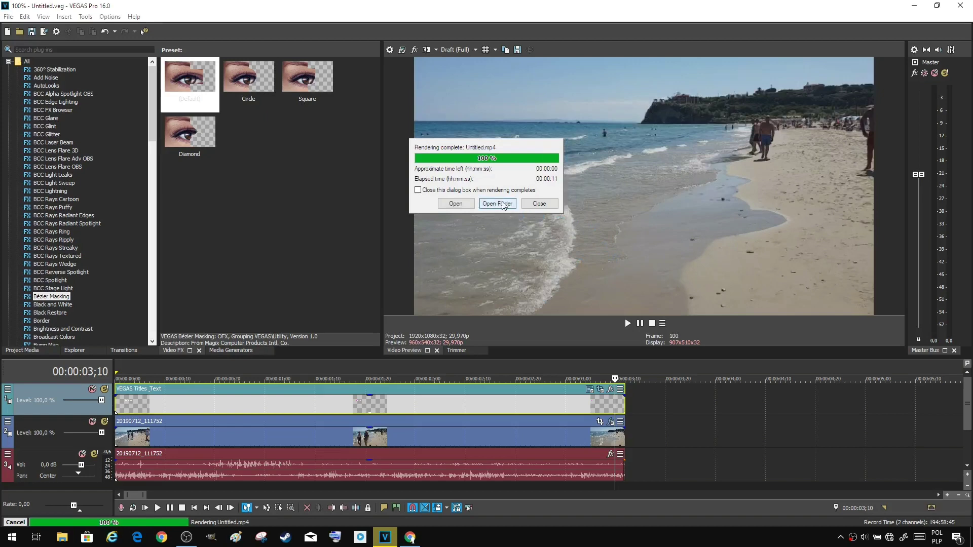
# Step: Open the render's output folder in File Explorer and play Untitled.mp4 in the video player
pyautogui.click(502, 204)
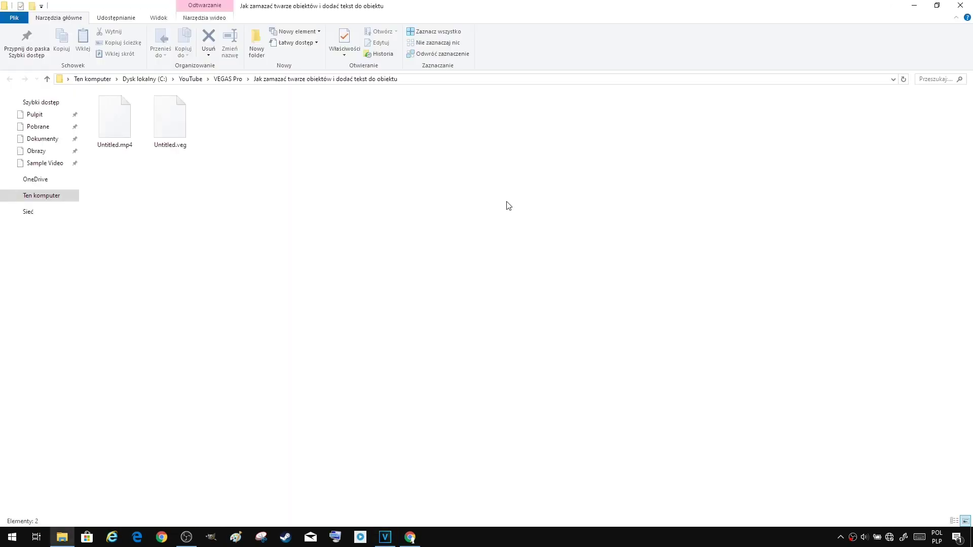
pyautogui.rightClick(112, 121)
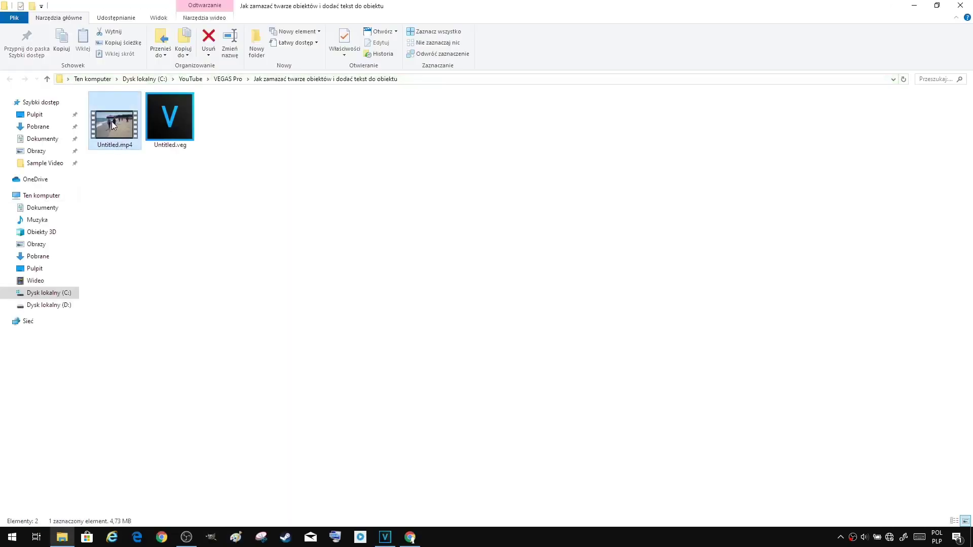
pyautogui.click(132, 129)
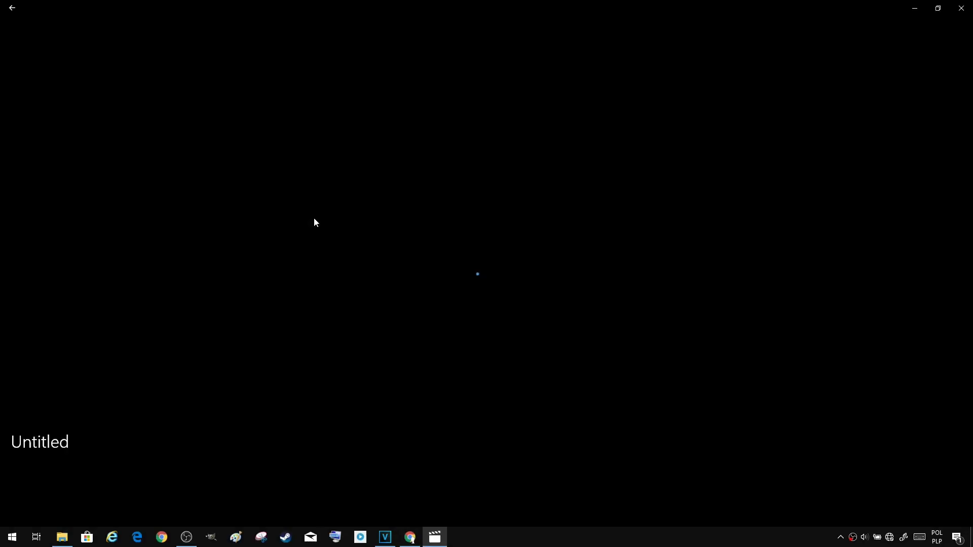